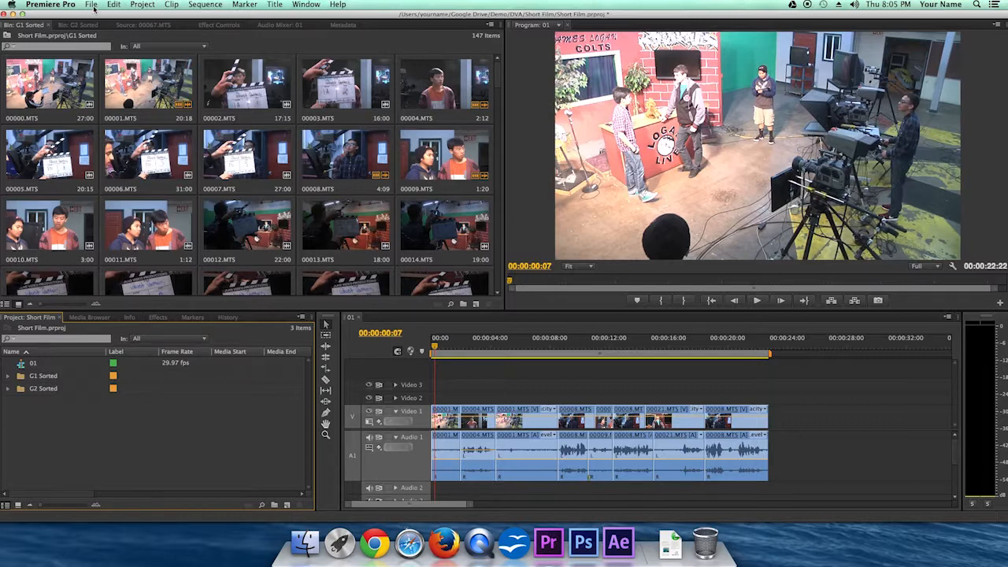
Create a new sequence named 02 using the AVCHD 1080p30 preset.
{"action": "left_click", "coordinate": [92, 6]}
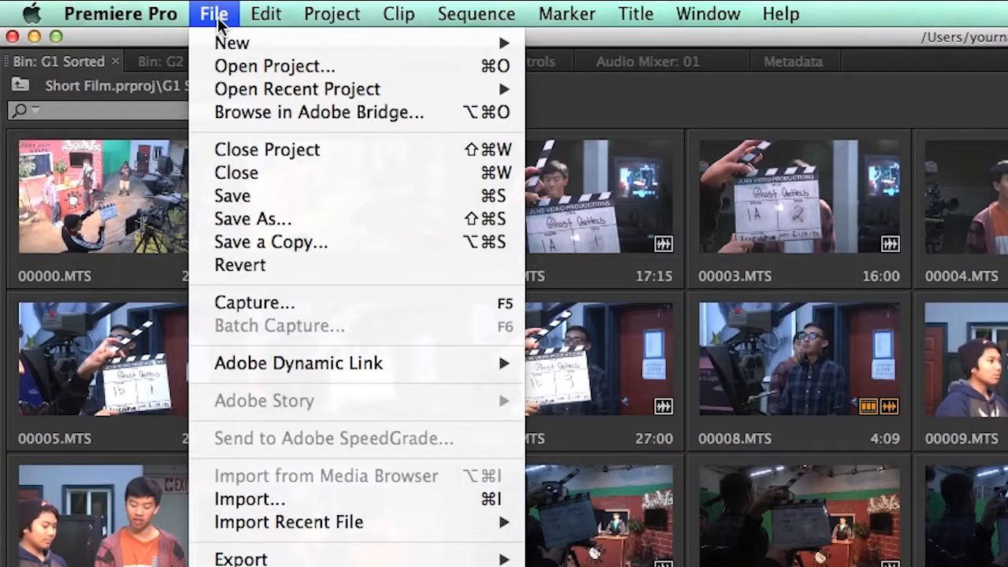
{"action": "mouse_move", "coordinate": [225, 43]}
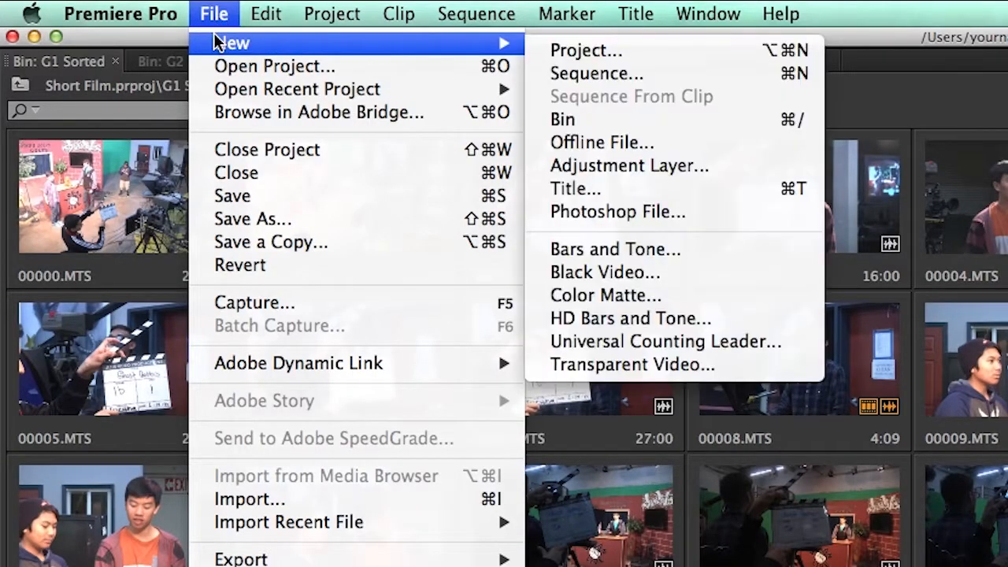
{"action": "left_click", "coordinate": [773, 77]}
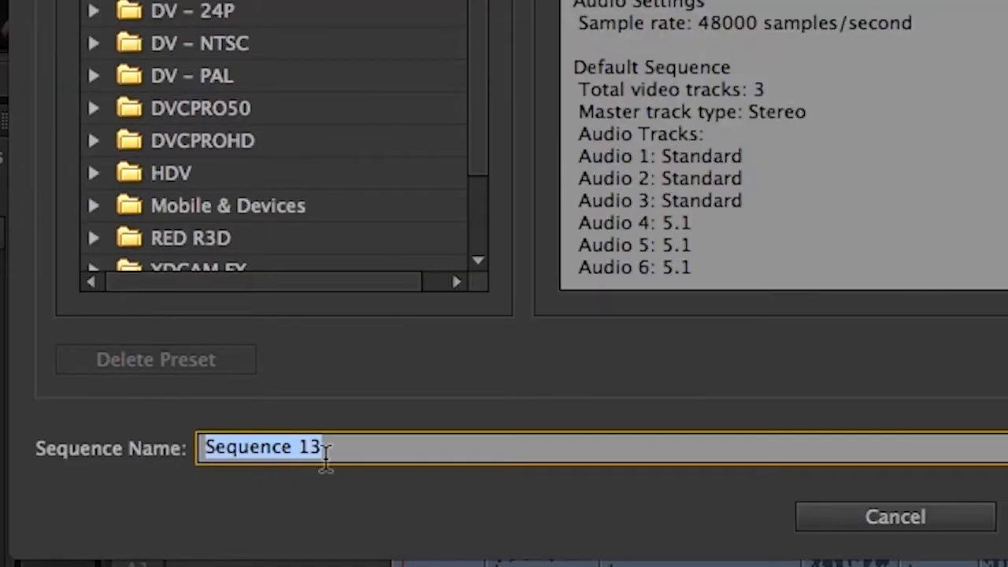
{"action": "left_click", "coordinate": [337, 449]}
{"action": "left_click_drag", "start_coordinate": [337, 449], "coordinate": [202, 447]}
{"action": "type", "text": "02"}
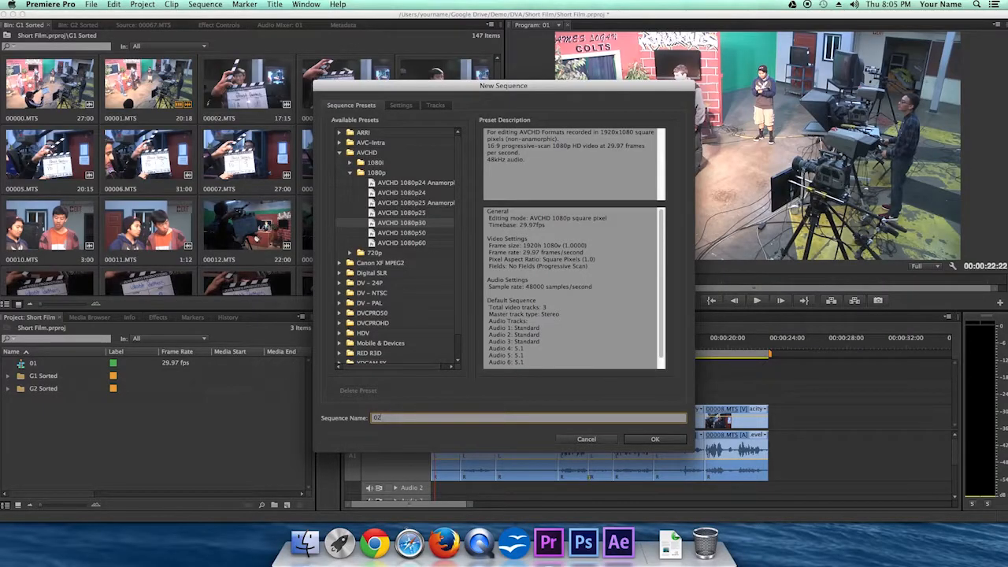
{"action": "key", "text": "Return"}
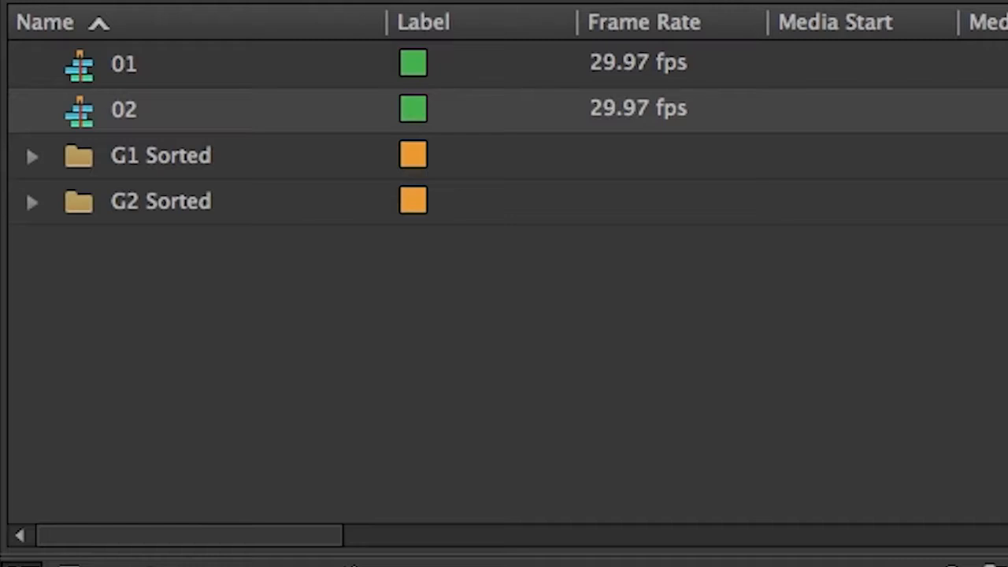
Create another new sequence with the same preset and name it 03-04.
{"action": "left_click", "coordinate": [137, 307]}
{"action": "key", "text": "super+n"}
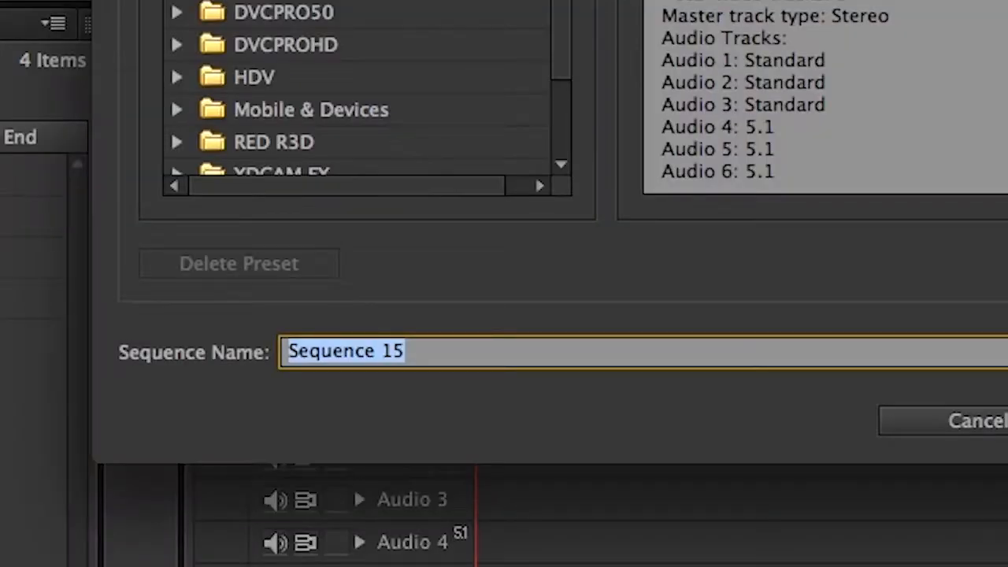
{"action": "type", "text": "03-0"}
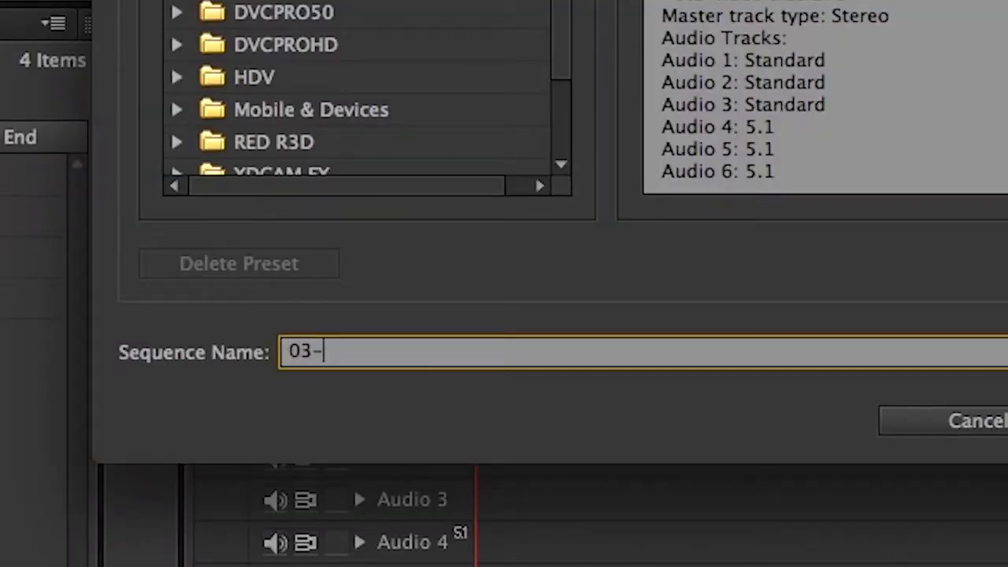
{"action": "type", "text": "4"}
{"action": "key", "text": "Return"}
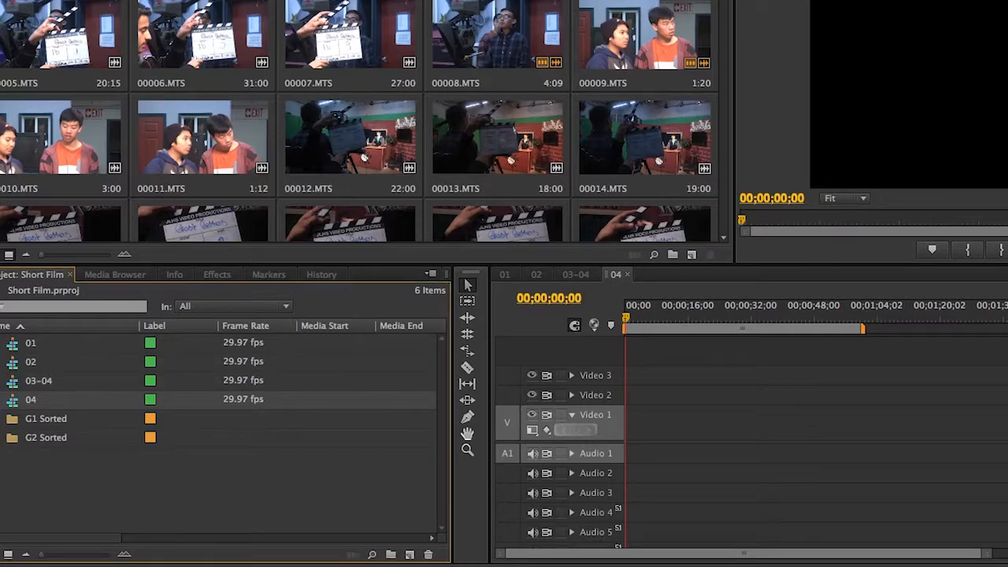
Create two more sequences with the same AVCHD 1080p30 preset, named 05 and 06.
{"action": "key", "text": "ctrl+n"}
{"action": "type", "text": "05"}
{"action": "key", "text": "Return"}
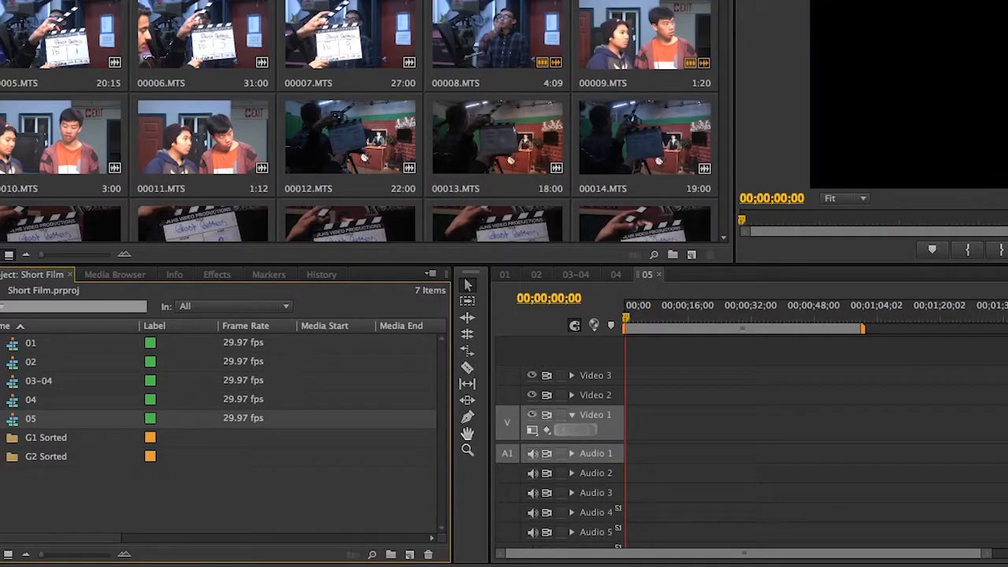
{"action": "key", "text": "ctrl+n"}
{"action": "type", "text": "0"}
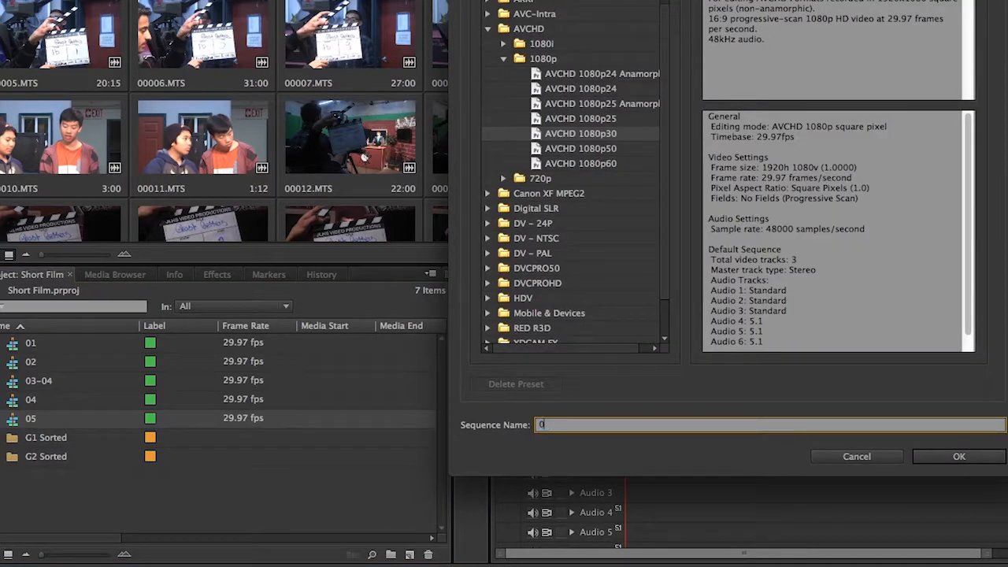
{"action": "type", "text": "6"}
{"action": "key", "text": "Return"}
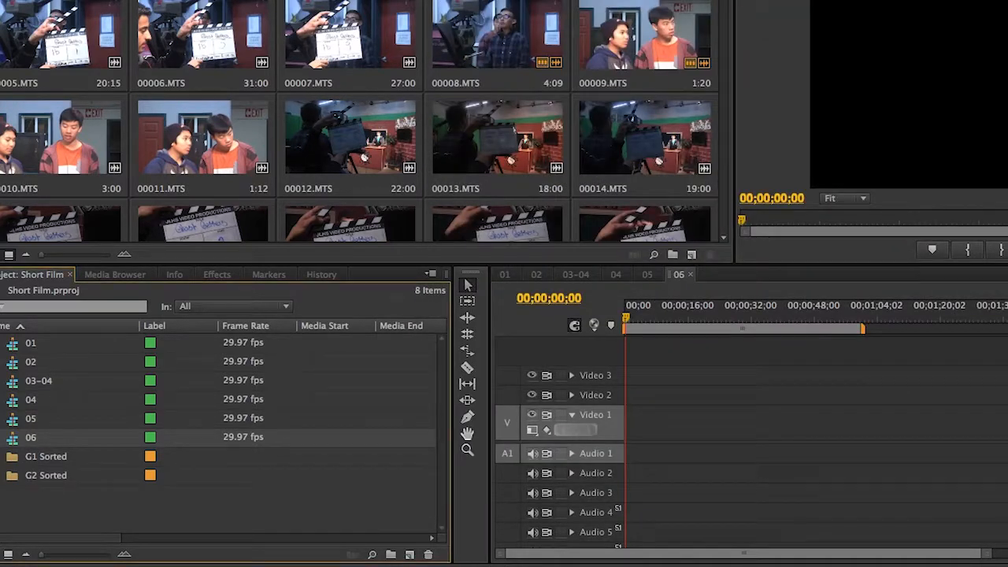
Create two further AVCHD 1080p30 sequences, named 07 and 08.
{"action": "key", "text": "ctrl+n"}
{"action": "type", "text": "07"}
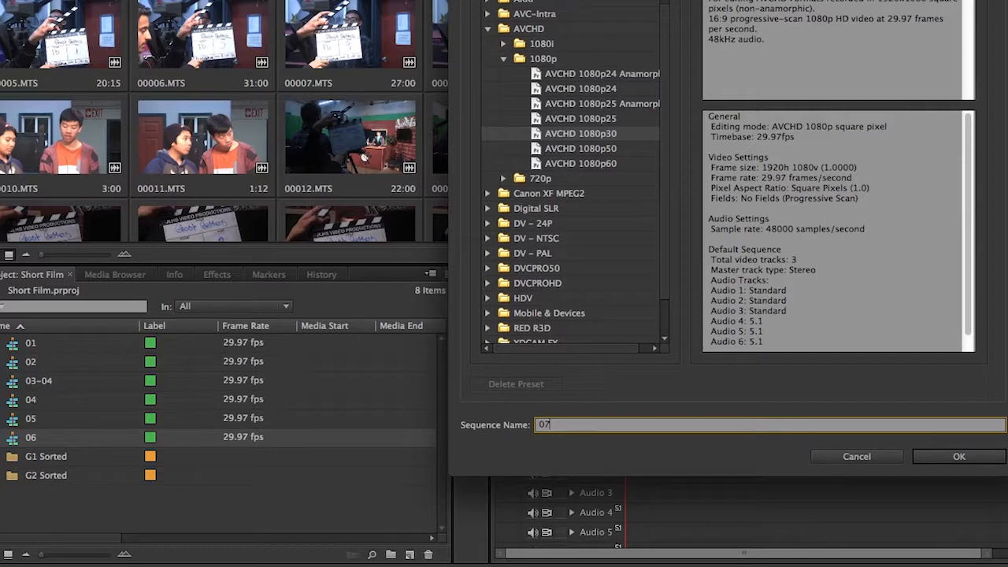
{"action": "key", "text": "Return"}
{"action": "key", "text": "ctrl+n"}
{"action": "type", "text": "08"}
{"action": "key", "text": "Return"}
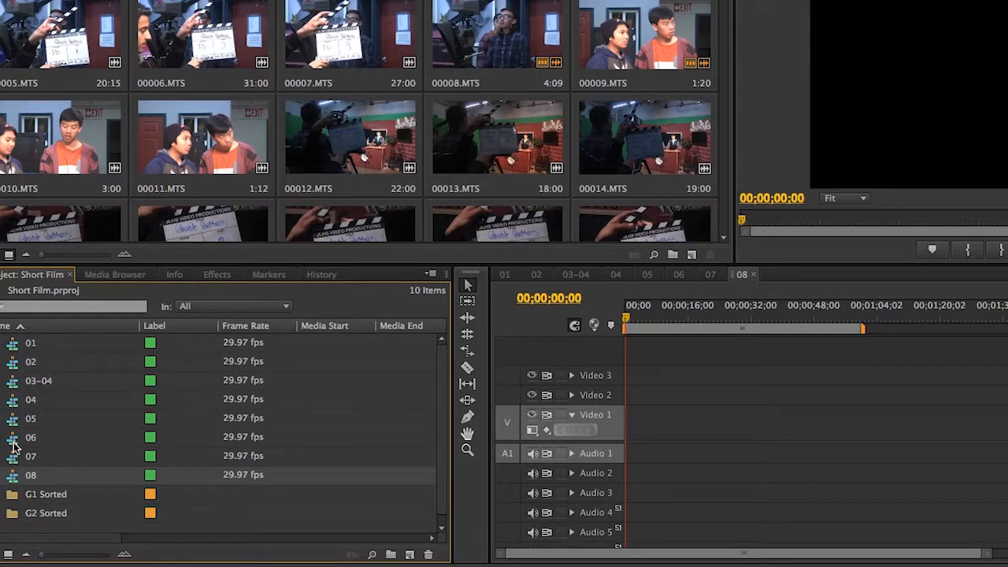
Create a new AVCHD 1080p30 sequence named Master for assembling the scenes.
{"action": "mouse_move", "coordinate": [11, 420]}
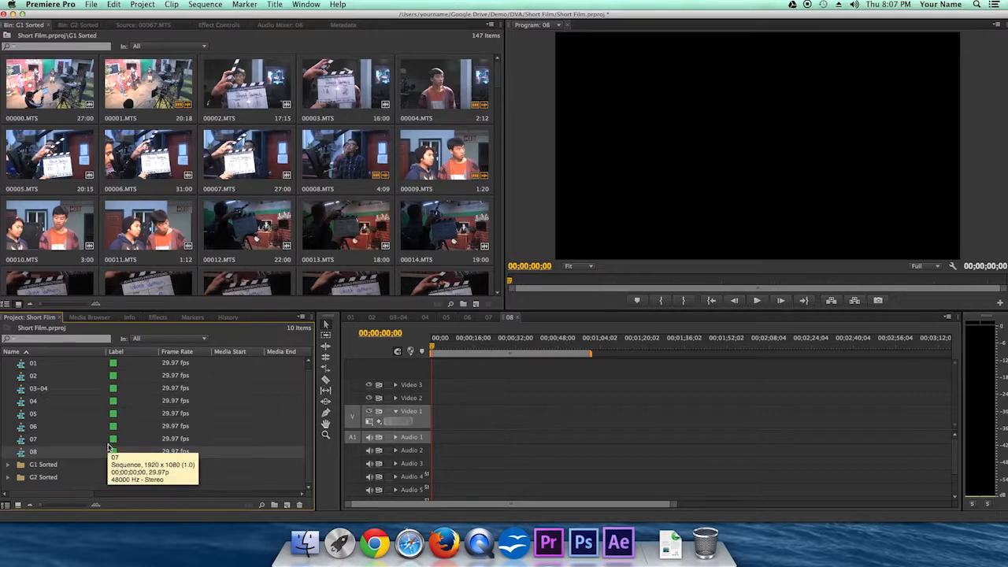
{"action": "key", "text": "super+n"}
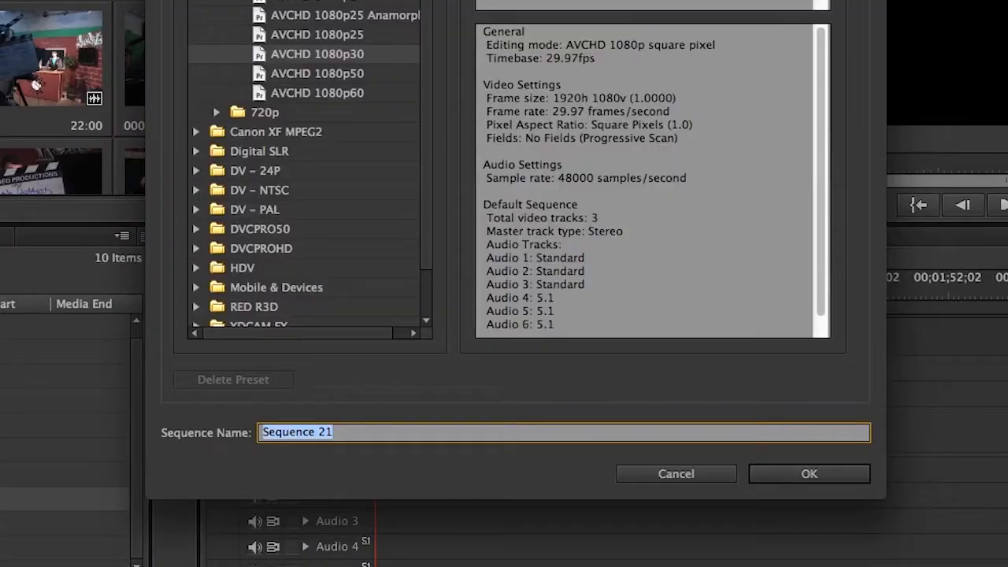
{"action": "type", "text": "Master"}
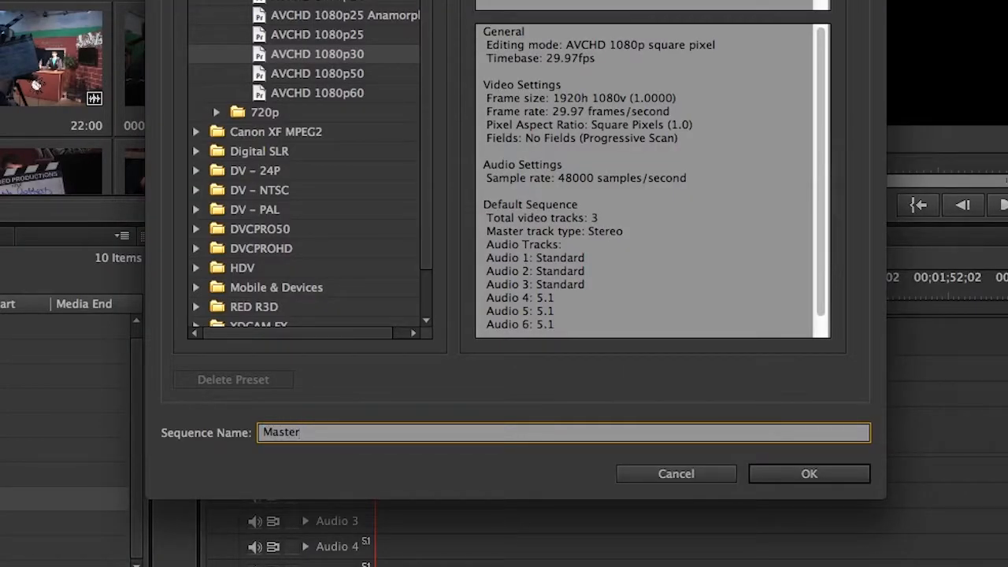
{"action": "key", "text": "Return"}
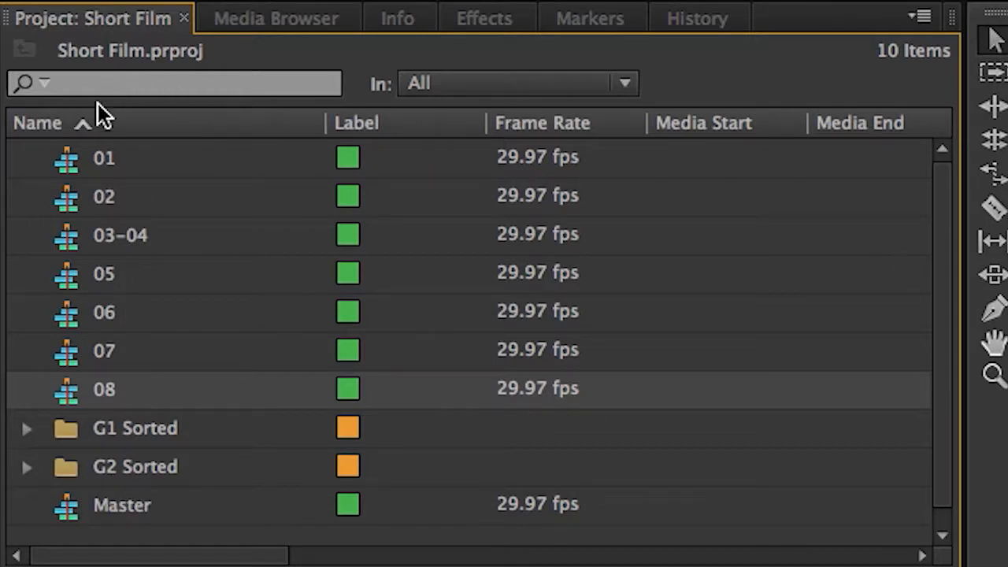
Open sequence 01 and play back the end of its last 00008.MTS clip to check the cut-off point.
{"action": "left_click", "coordinate": [77, 163]}
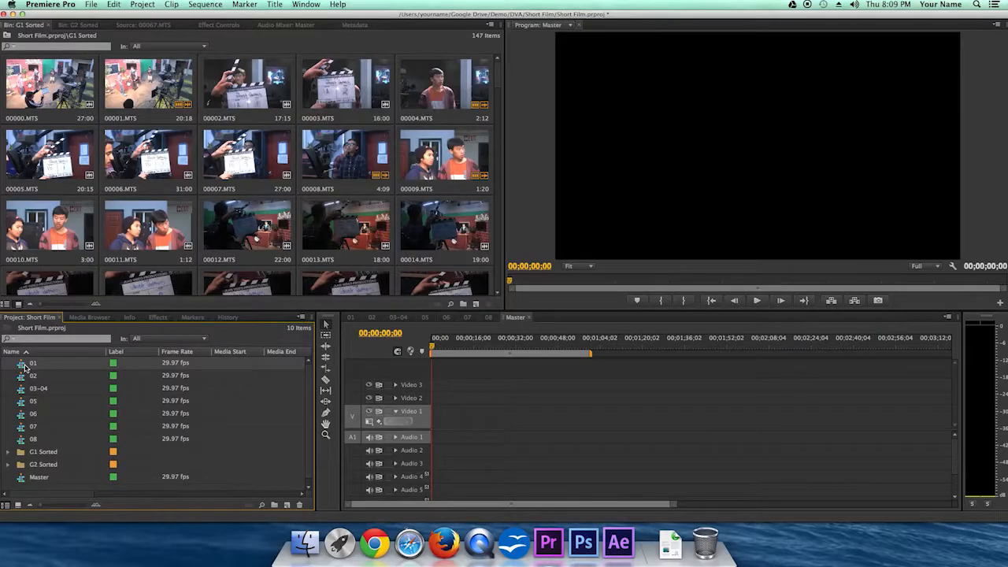
{"action": "left_click", "coordinate": [351, 317]}
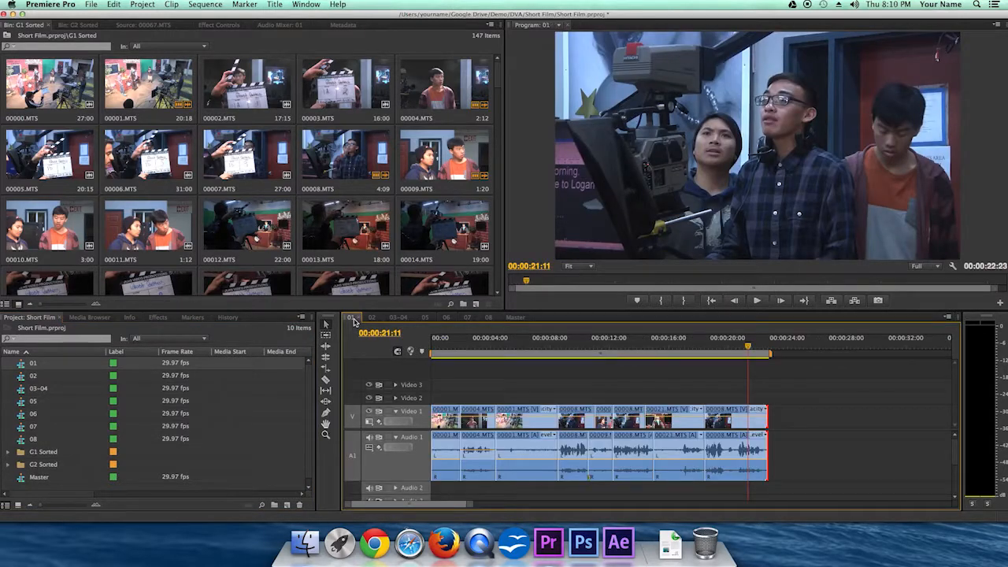
{"action": "double_click", "coordinate": [22, 362]}
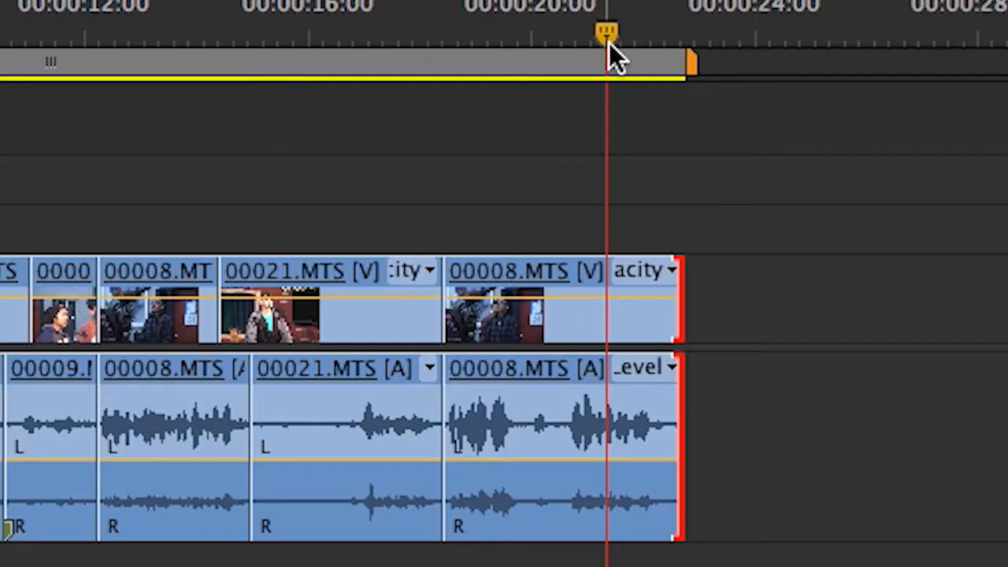
{"action": "key", "text": "space"}
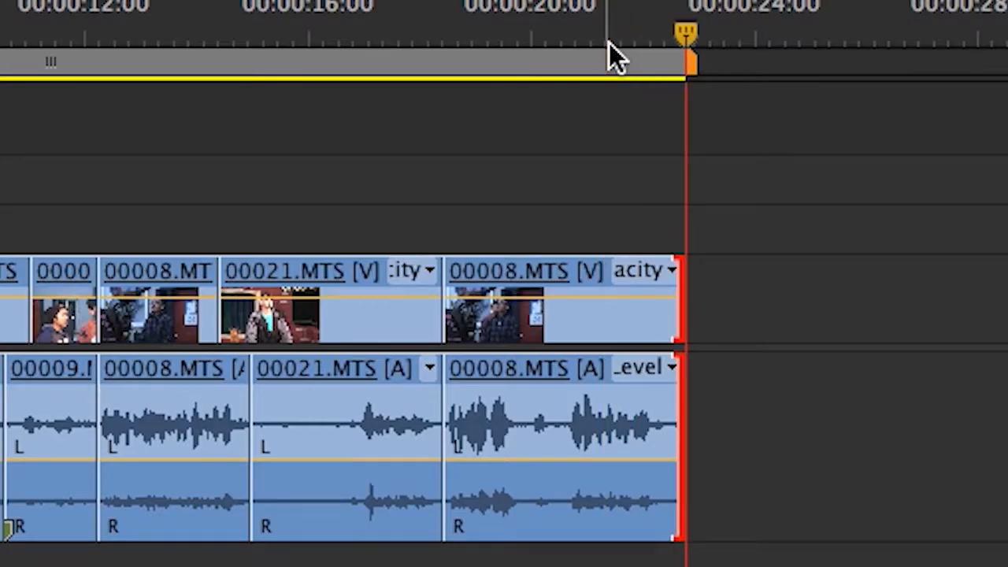
{"action": "left_click", "coordinate": [637, 38]}
{"action": "left_click_drag", "start_coordinate": [637, 39], "coordinate": [617, 36]}
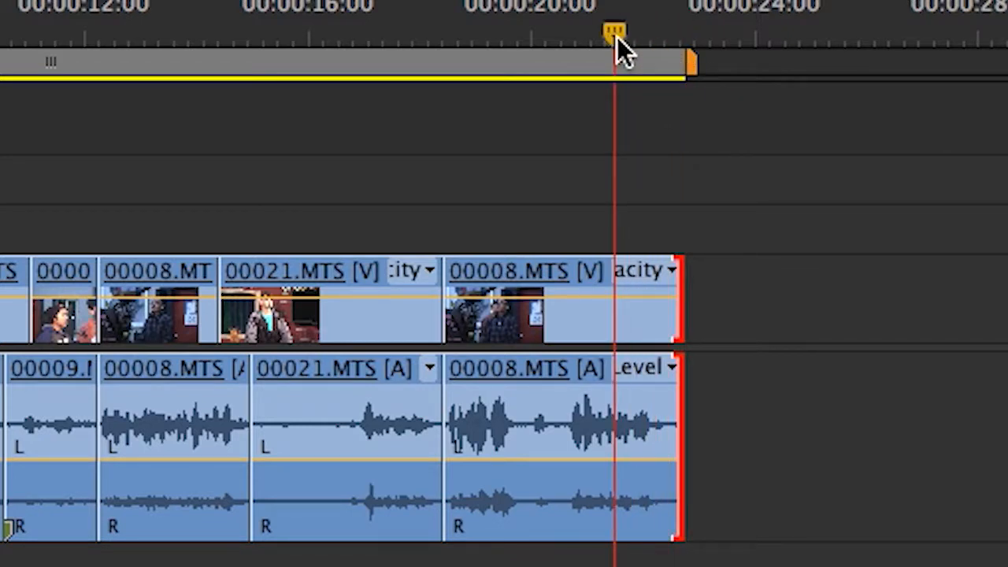
{"action": "key", "text": "space"}
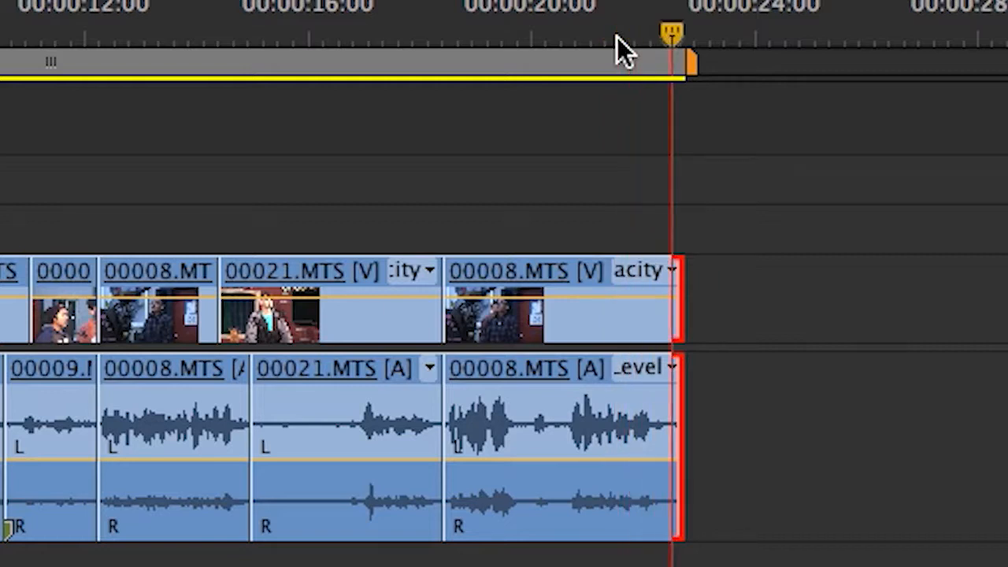
{"action": "key", "text": "space"}
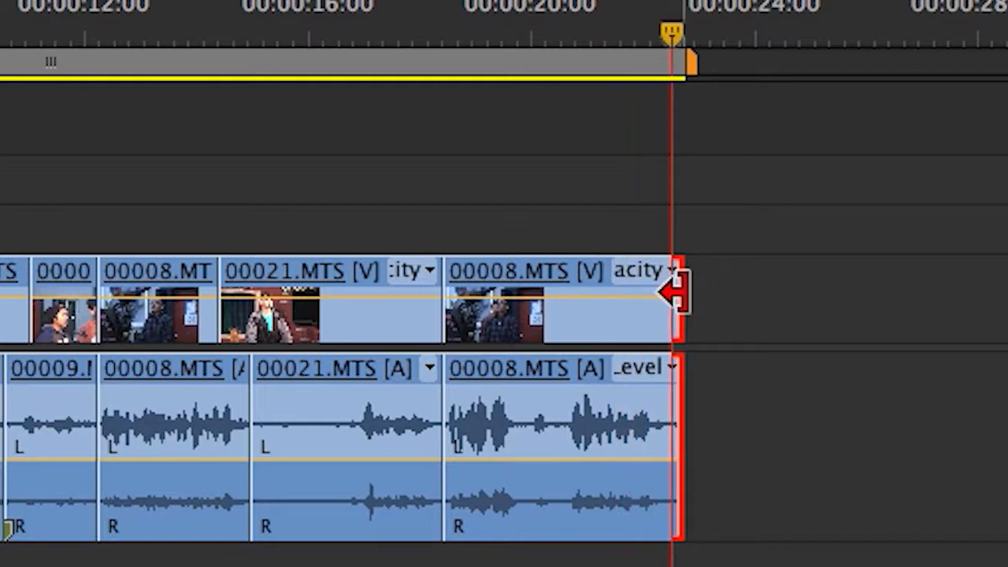
Extend the last 00008.MTS clip in sequence 01 so it ends just before the 24-second mark.
{"action": "left_click_drag", "start_coordinate": [675, 293], "coordinate": [808, 289]}
{"action": "key", "text": "space"}
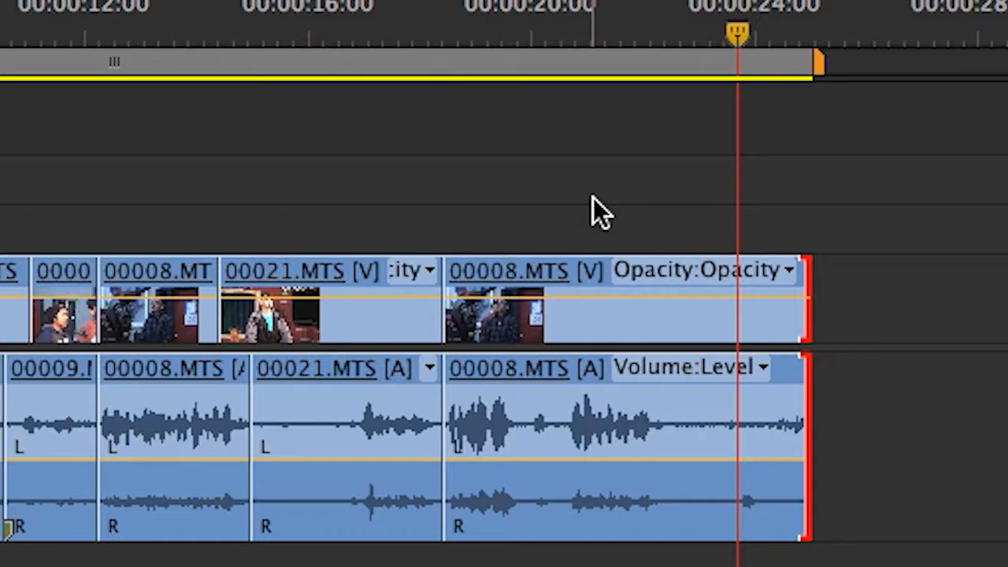
{"action": "left_click_drag", "start_coordinate": [794, 270], "coordinate": [731, 265]}
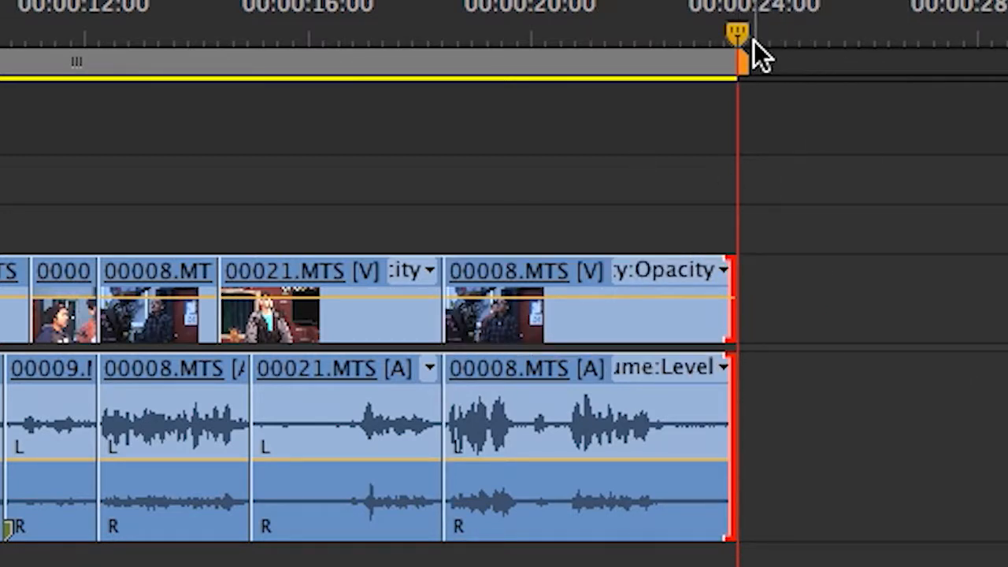
{"action": "left_click", "coordinate": [716, 35]}
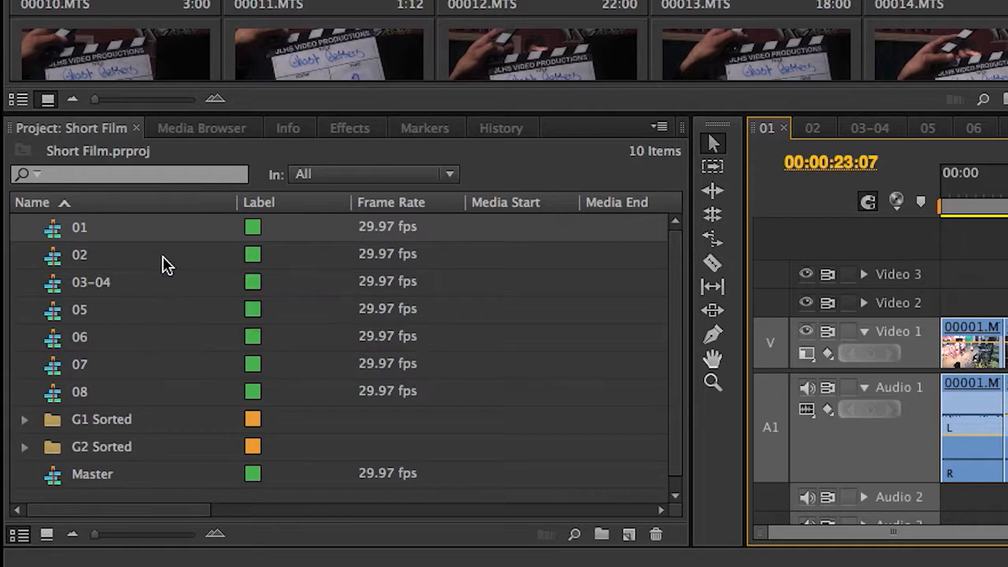
Open the Master sequence and place sequences 01 and 02 end to end on Video 1 and Audio 1, starting at zero.
{"action": "double_click", "coordinate": [87, 475]}
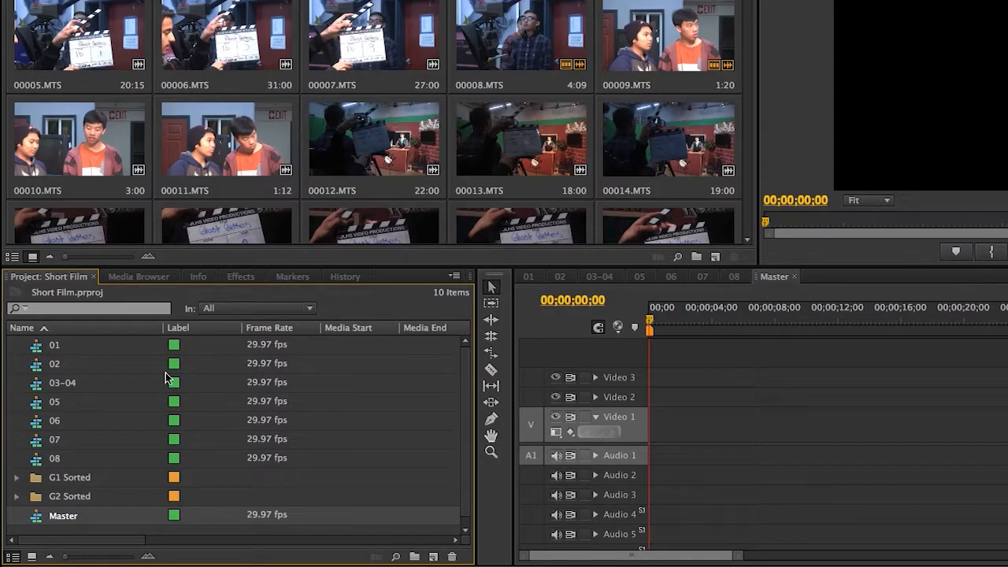
{"action": "left_click", "coordinate": [44, 352]}
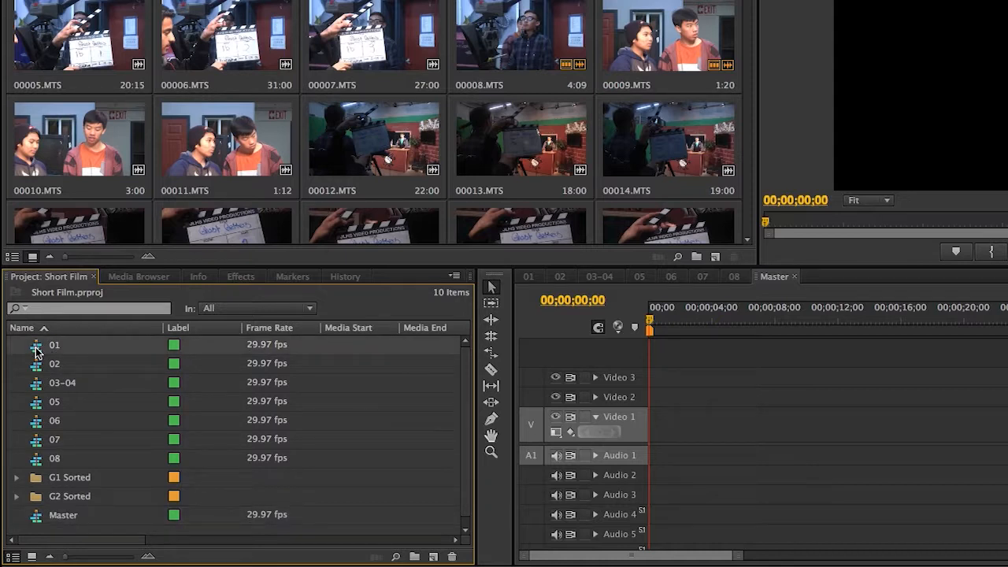
{"action": "left_click_drag", "start_coordinate": [37, 352], "coordinate": [653, 427]}
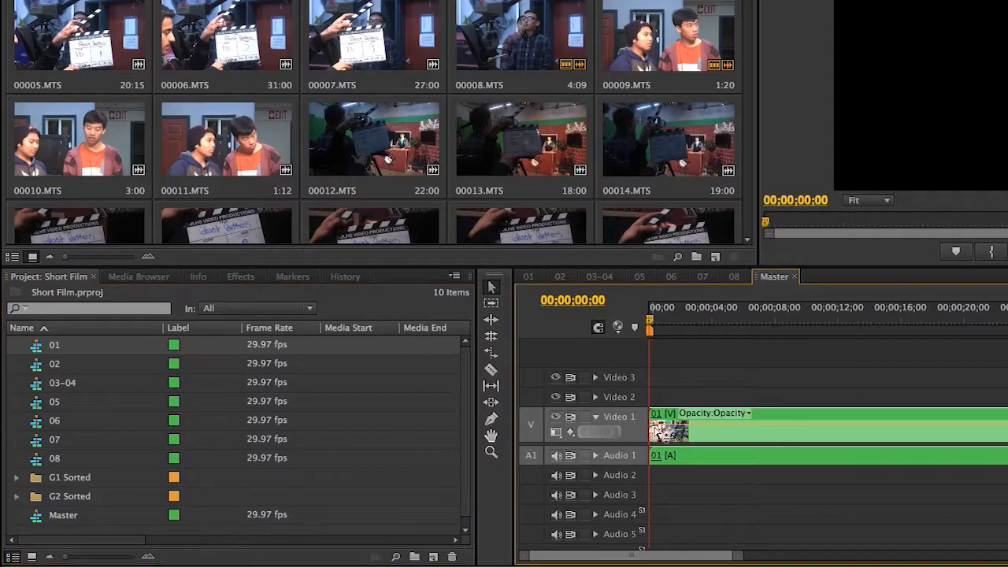
{"action": "left_click", "coordinate": [43, 364]}
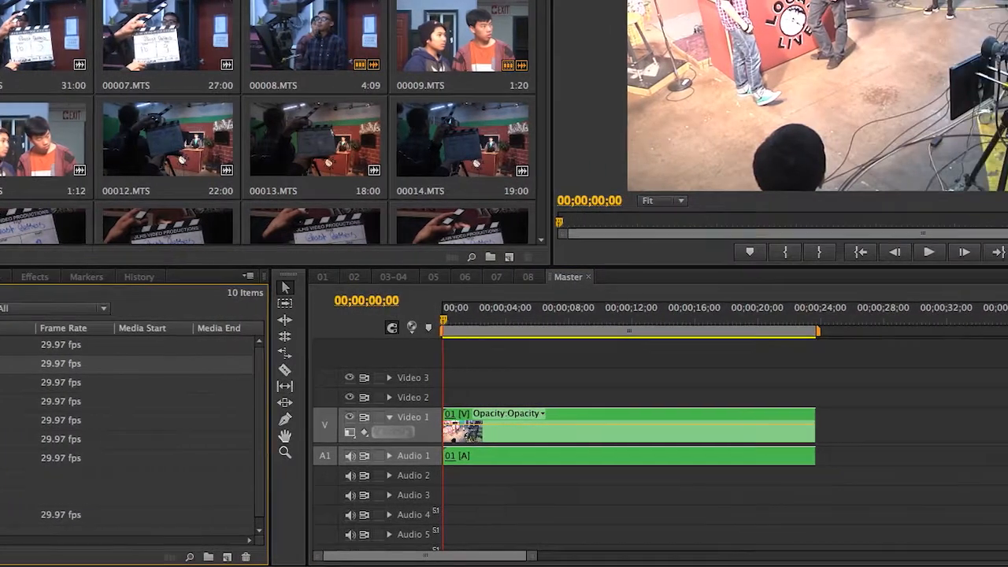
{"action": "left_click_drag", "start_coordinate": [1, 363], "coordinate": [817, 418]}
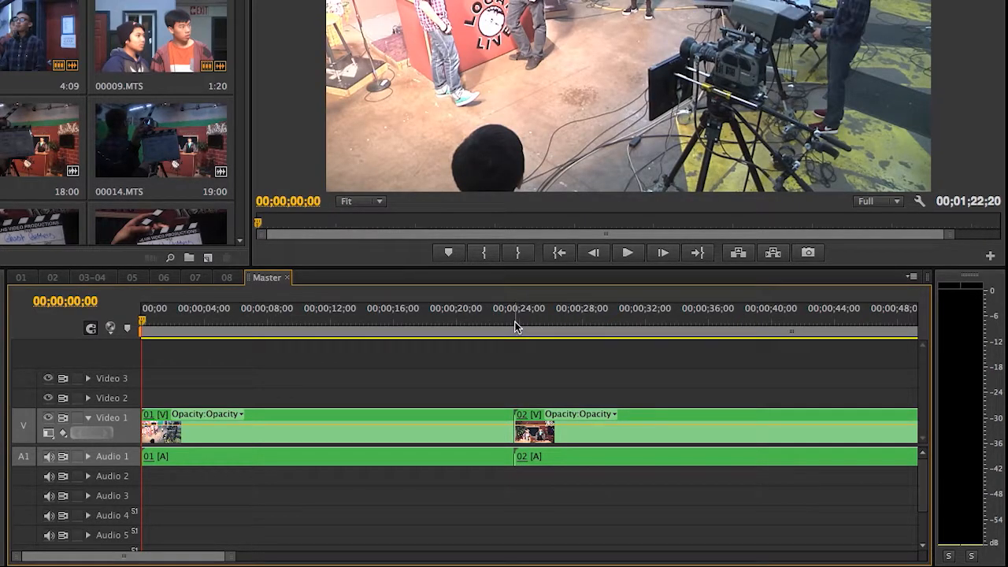
Play back the cut between nested sequences 01 and 02 in Master to check the transition.
{"action": "left_click_drag", "start_coordinate": [518, 323], "coordinate": [510, 323]}
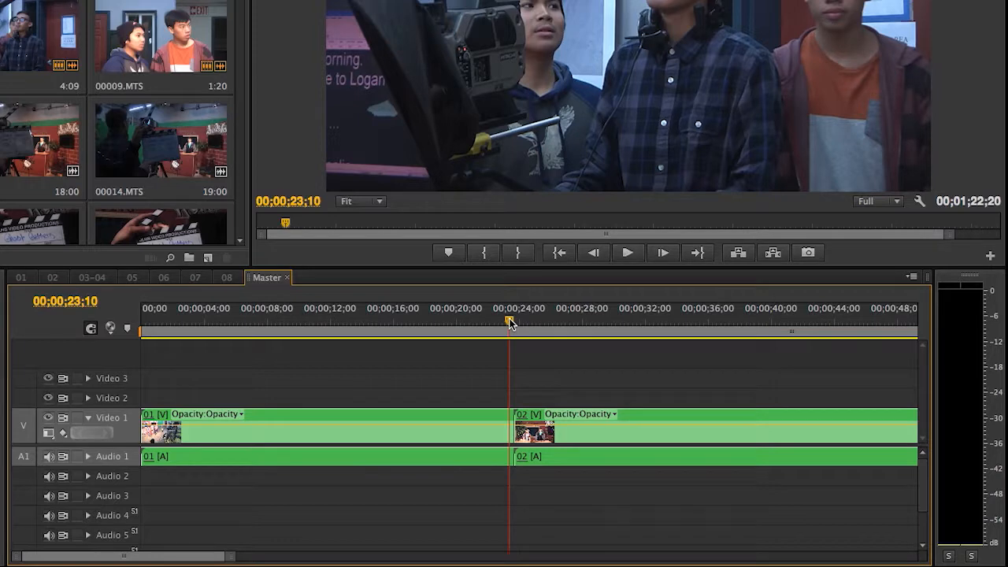
{"action": "key", "text": "equal"}
{"action": "key", "text": "equal"}
{"action": "key", "text": "equal"}
{"action": "left_click_drag", "start_coordinate": [515, 323], "coordinate": [441, 323]}
{"action": "key", "text": "space"}
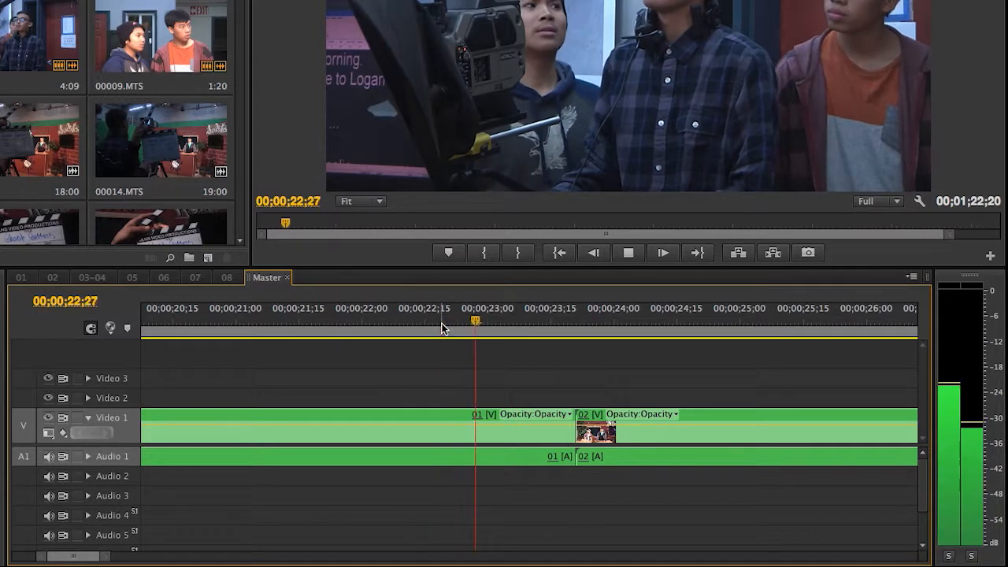
{"action": "key", "text": "space"}
{"action": "left_click_drag", "start_coordinate": [560, 323], "coordinate": [279, 323]}
{"action": "key", "text": "space"}
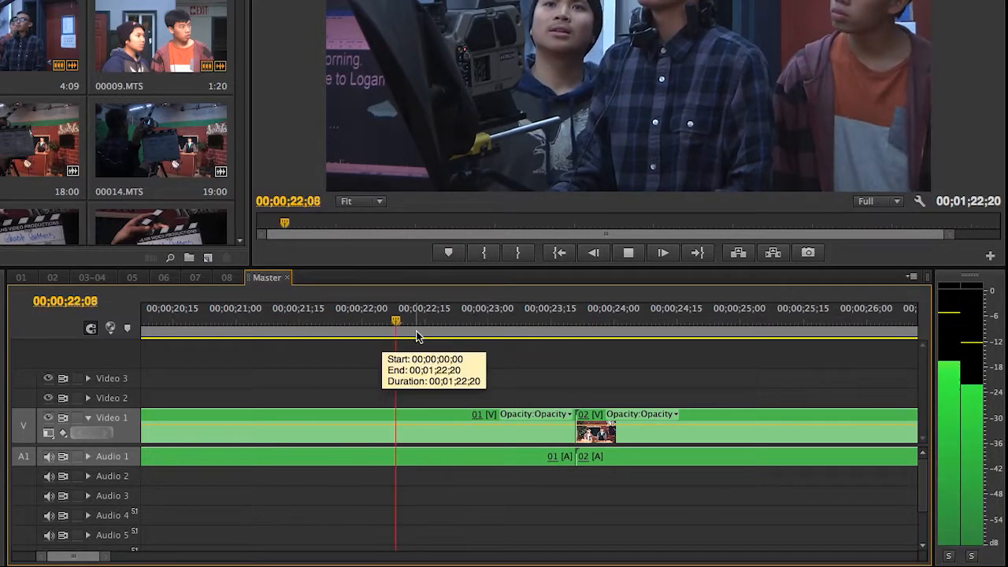
Stop playback in Master and trim the end of nested sequence 01 back to the playhead at 00;00;22;24.
{"action": "key", "text": "space"}
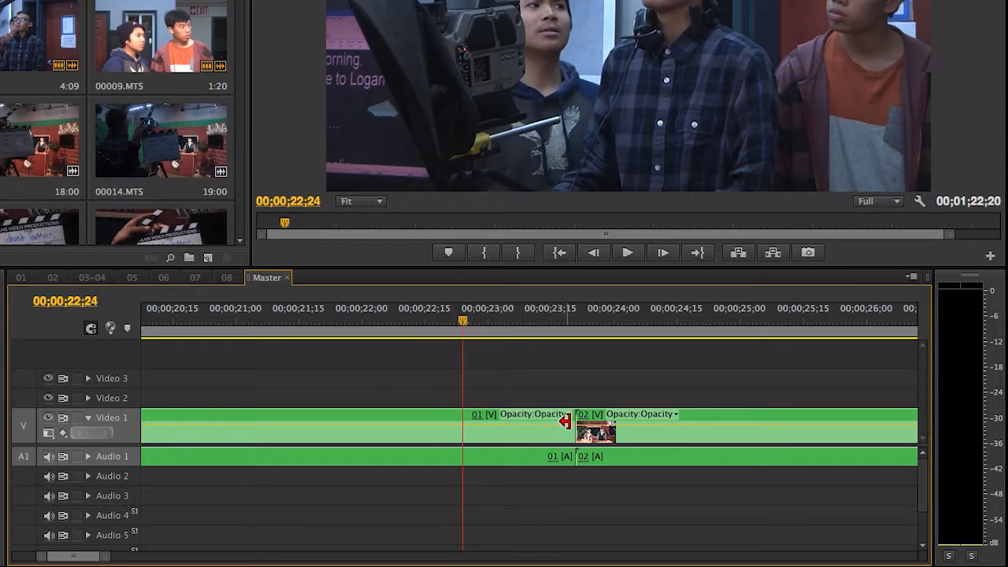
{"action": "left_click", "coordinate": [569, 414]}
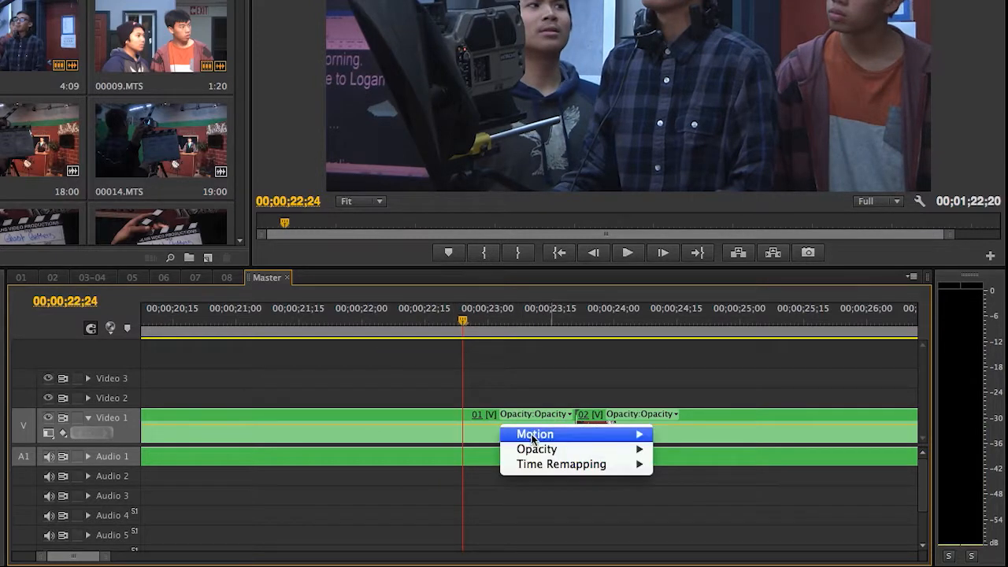
{"action": "left_click", "coordinate": [490, 443]}
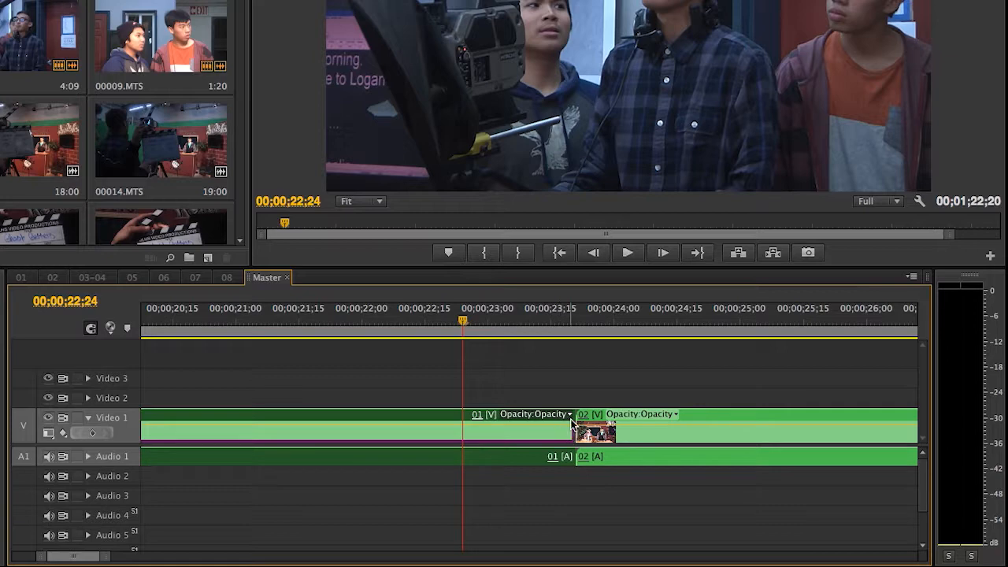
{"action": "left_click_drag", "start_coordinate": [572, 426], "coordinate": [461, 423]}
Trim the start of nested sequence 02 to 00;00;24;13 and close the gap between it and sequence 01.
{"action": "left_click_drag", "start_coordinate": [580, 331], "coordinate": [573, 331]}
{"action": "key", "text": "space"}
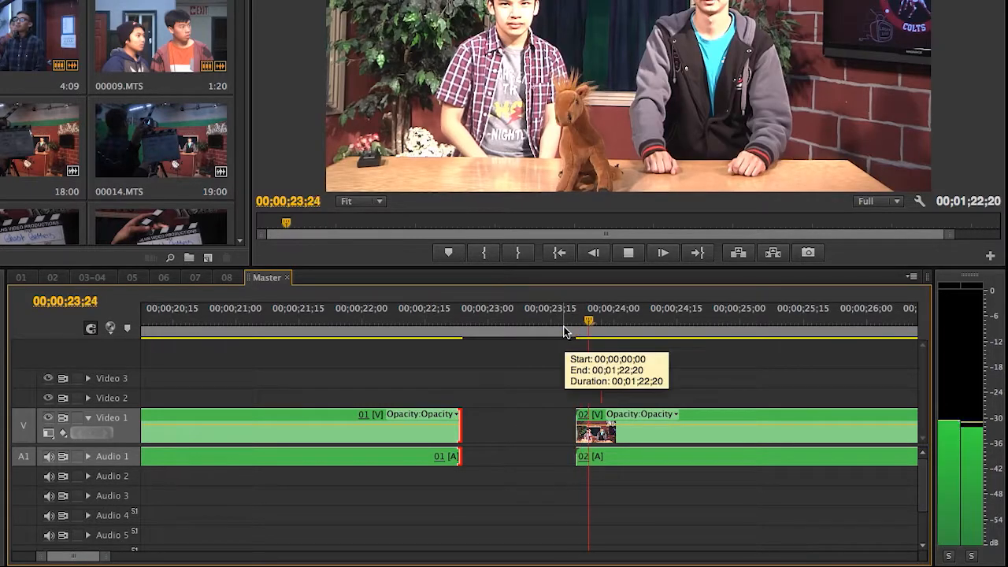
{"action": "left_click_drag", "start_coordinate": [723, 326], "coordinate": [668, 326]}
{"action": "left_click_drag", "start_coordinate": [584, 418], "coordinate": [676, 418]}
{"action": "left_click", "coordinate": [533, 425]}
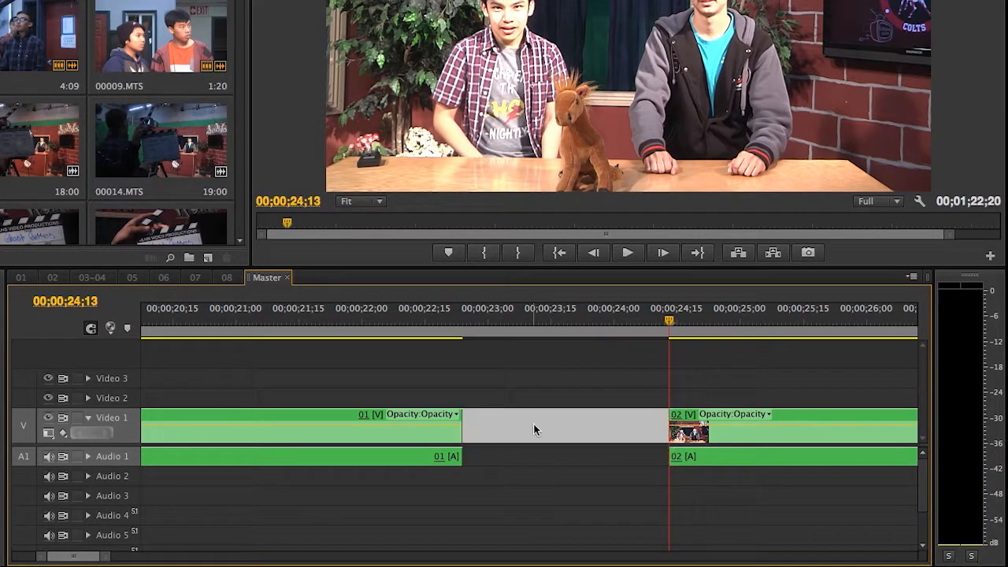
{"action": "key", "text": "Delete"}
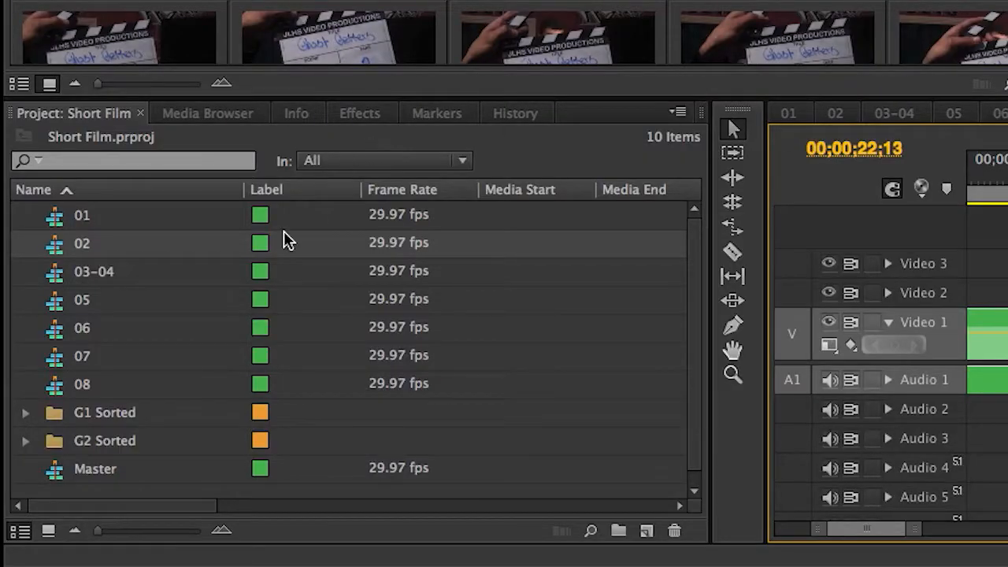
Apply a Cross Dissolve video transition centred on the cut between nested sequences 01 and 02 in Master.
{"action": "left_click", "coordinate": [358, 114]}
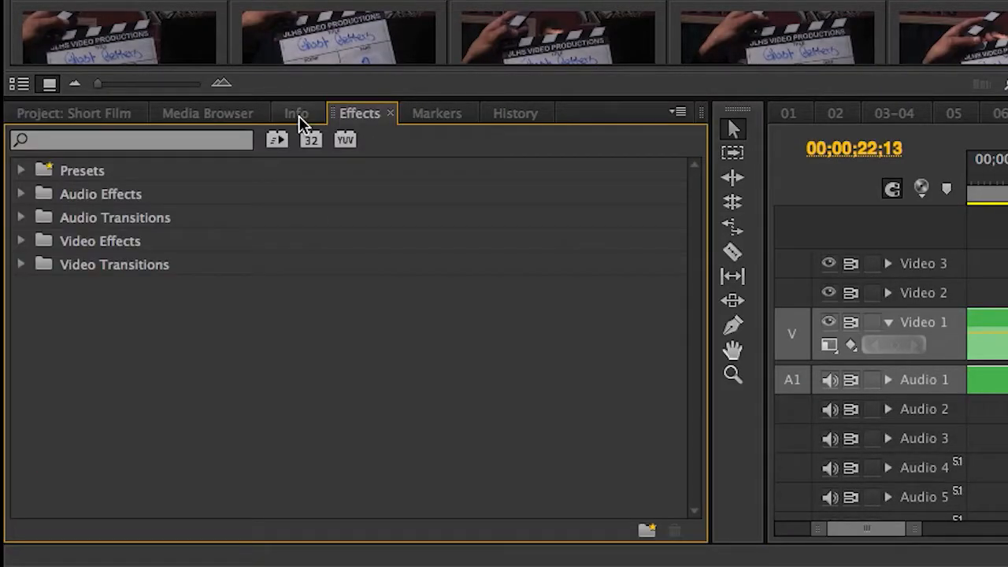
{"action": "left_click", "coordinate": [17, 266]}
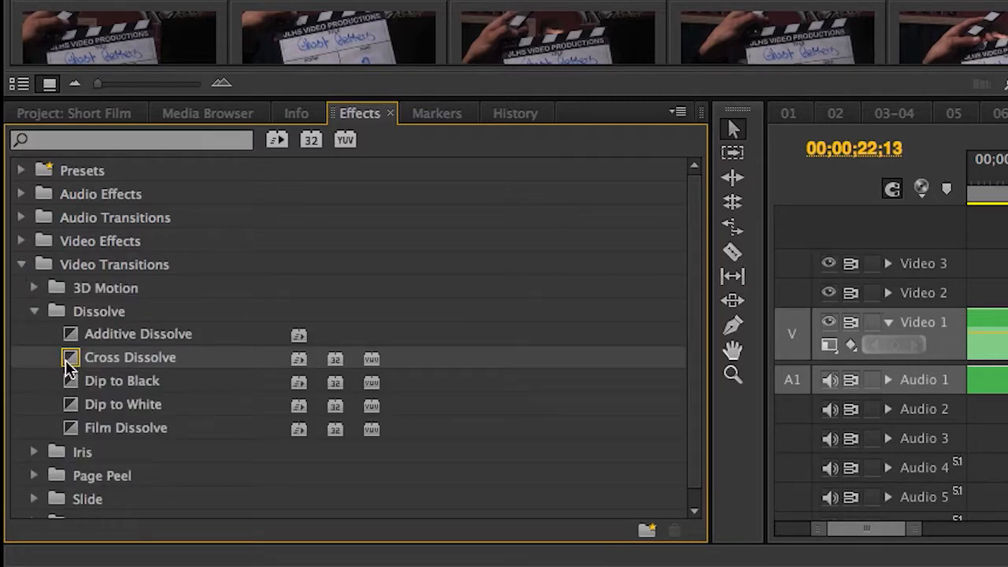
{"action": "left_click_drag", "start_coordinate": [69, 364], "coordinate": [1007, 323]}
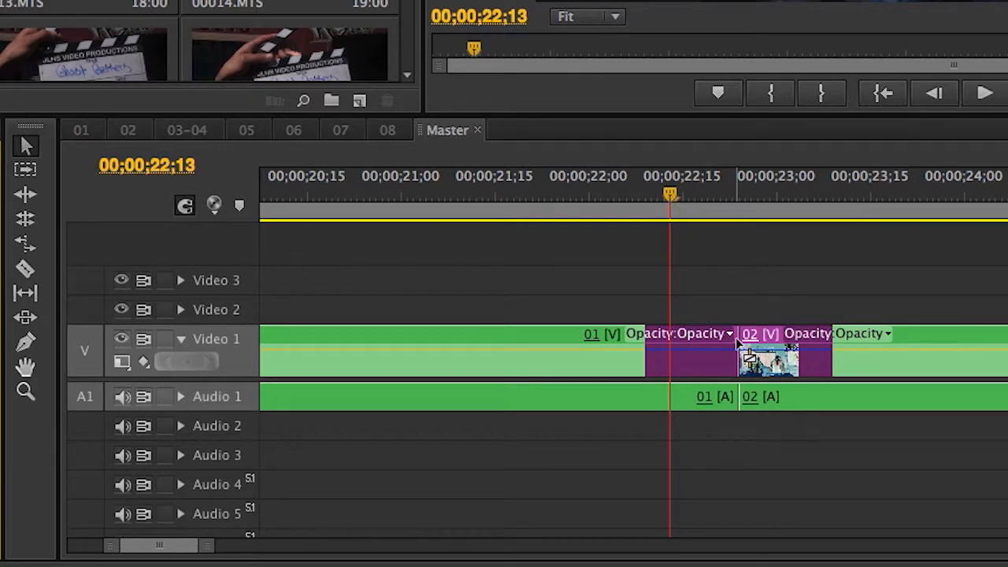
{"action": "left_click_drag", "start_coordinate": [738, 340], "coordinate": [738, 340]}
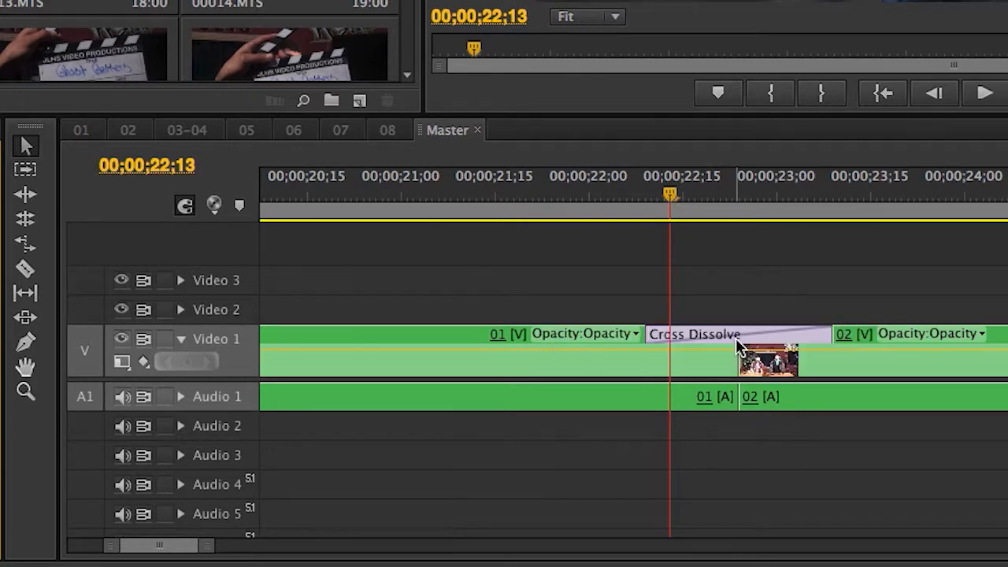
Play back the Cross Dissolve between sequences 01 and 02, starting from about 00;00;22;01.
{"action": "left_click_drag", "start_coordinate": [668, 197], "coordinate": [596, 199]}
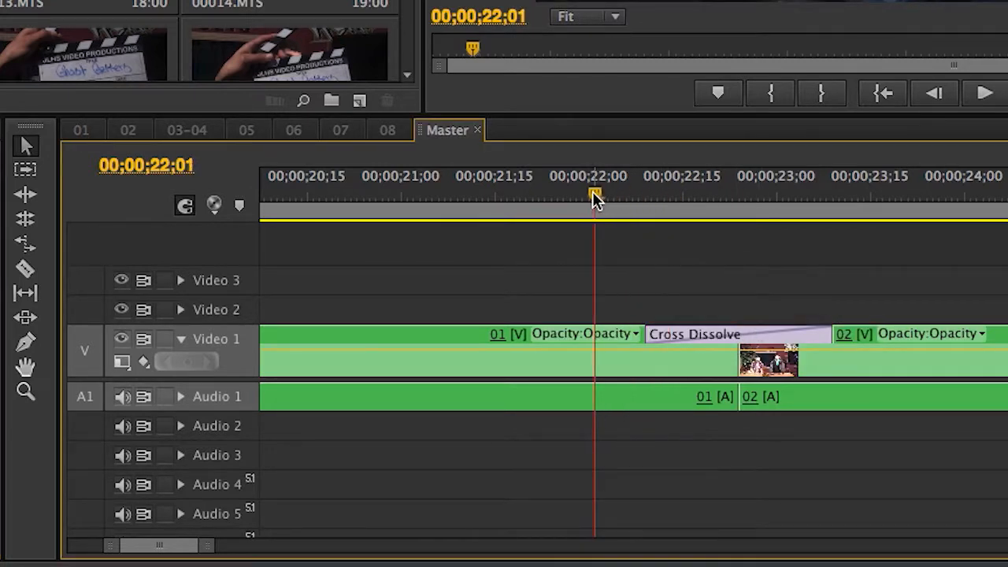
{"action": "key", "text": "space"}
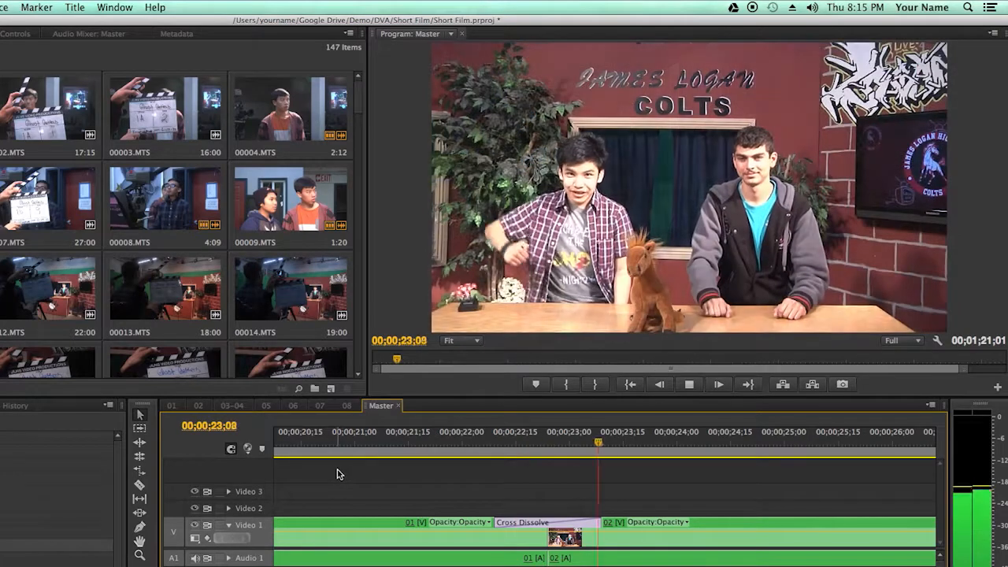
{"action": "key", "text": "space"}
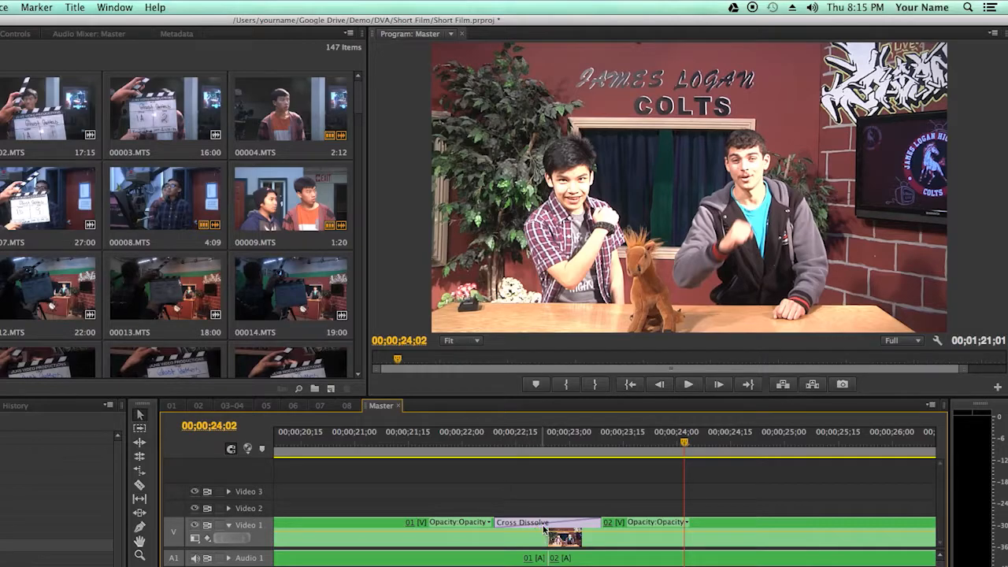
Replace the Cross Dissolve between sequences 01 and 02 with a Dip to Black transition centred on the cut.
{"action": "key", "text": "Delete"}
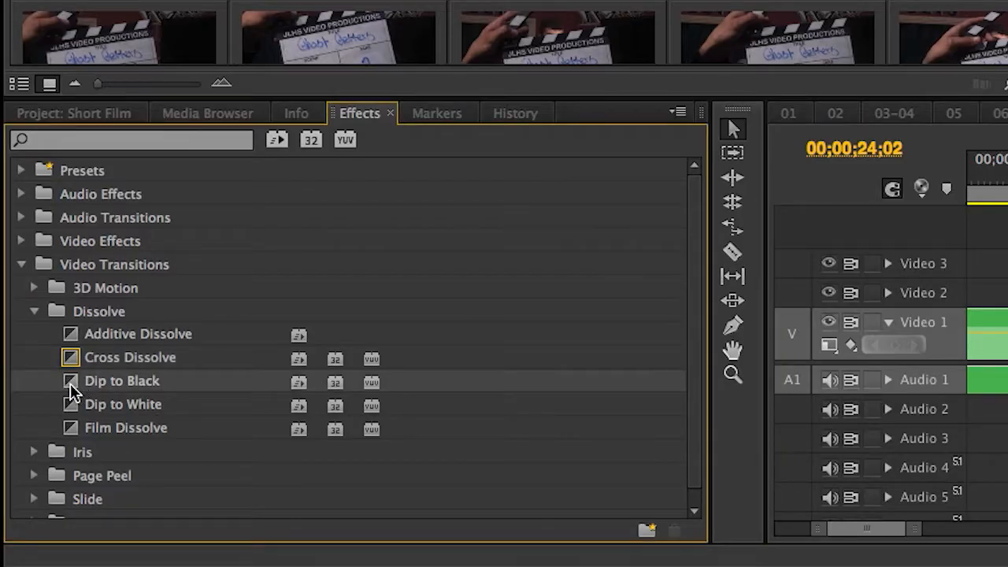
{"action": "left_click_drag", "start_coordinate": [71, 391], "coordinate": [1007, 301]}
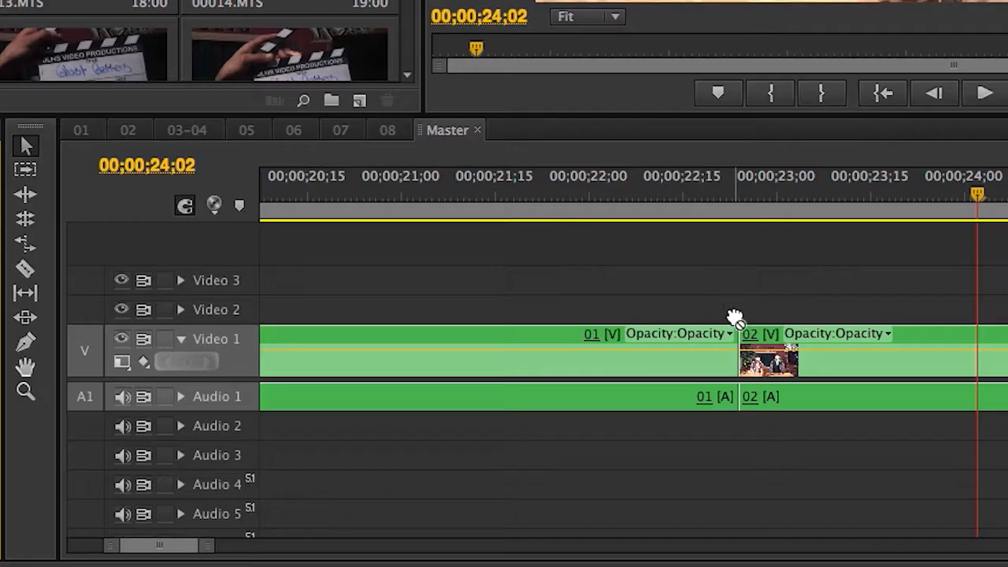
{"action": "left_click_drag", "start_coordinate": [734, 318], "coordinate": [734, 331]}
Play back the Dip to Black transition between sequences 01 and 02, starting just before it.
{"action": "left_click", "coordinate": [614, 206]}
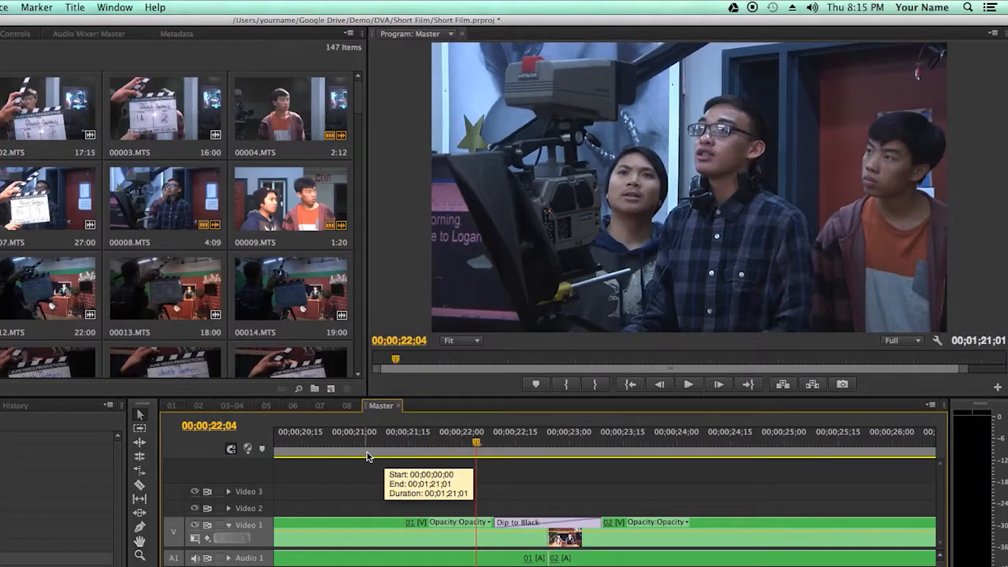
{"action": "key", "text": "space"}
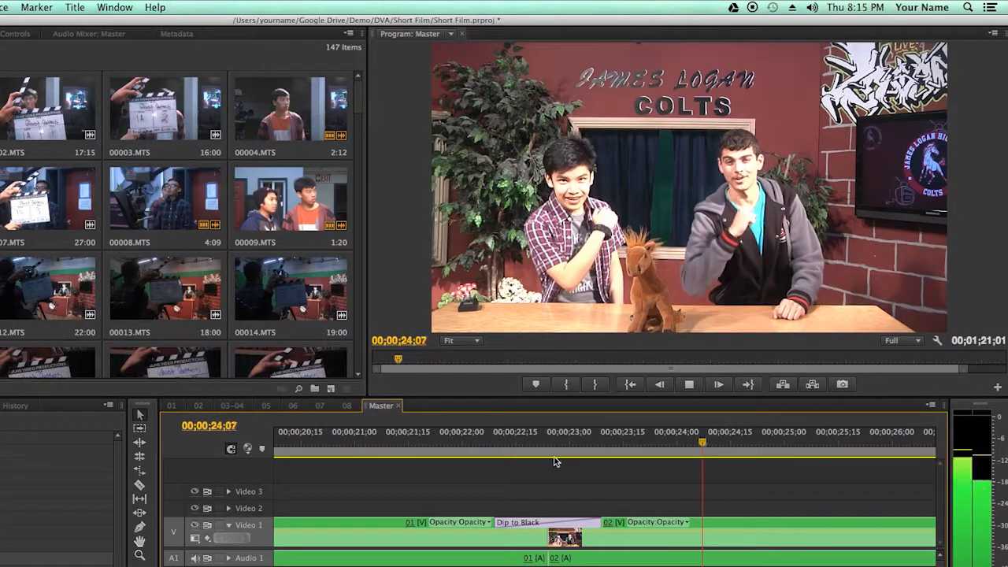
{"action": "key", "text": "space"}
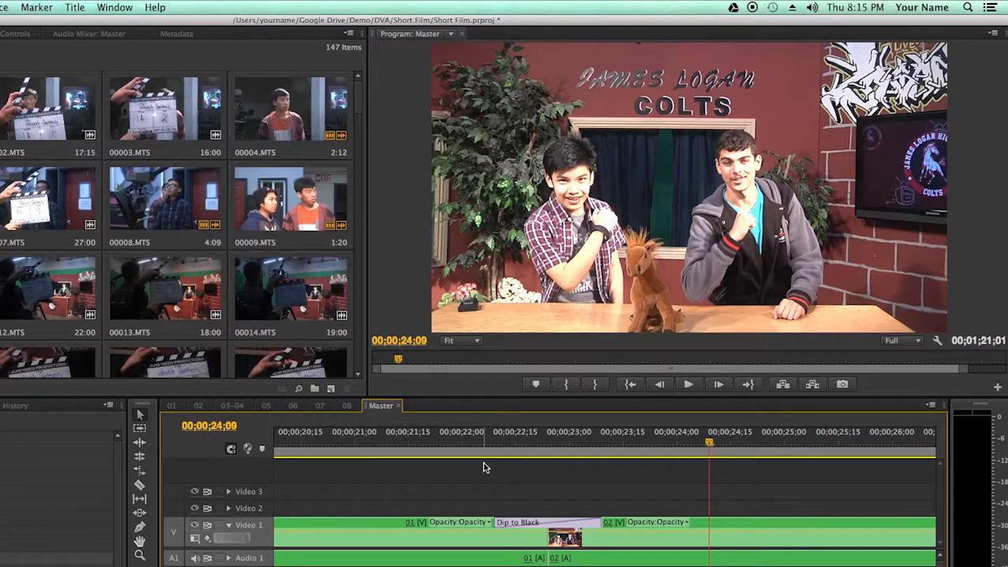
Place sequences 03-04 and 05 end to end after sequence 02 on Video 1 and Audio 1 of Master.
{"action": "key", "text": "minus"}
{"action": "key", "text": "minus"}
{"action": "key", "text": "minus"}
{"action": "key", "text": "minus"}
{"action": "key", "text": "minus"}
{"action": "key", "text": "minus"}
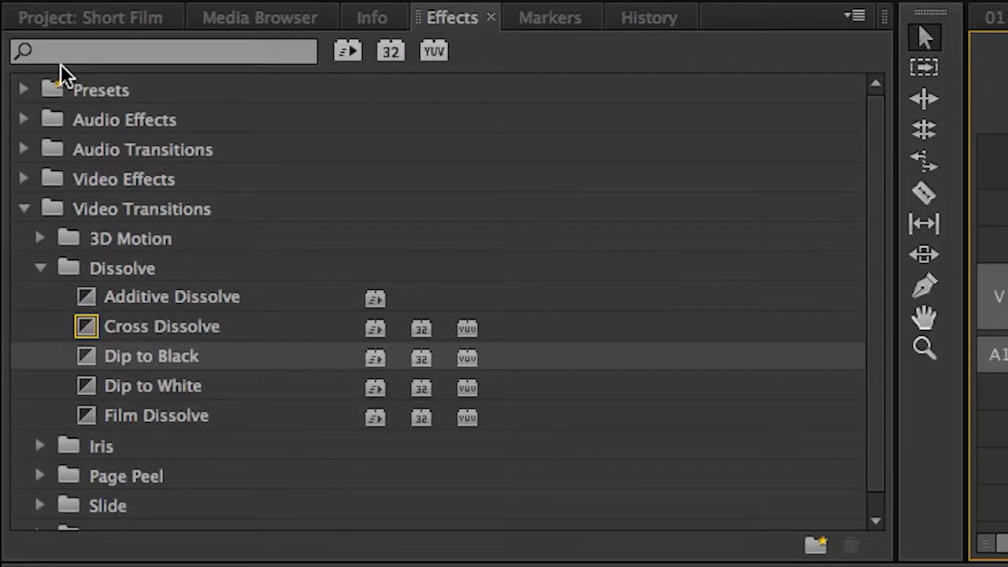
{"action": "left_click", "coordinate": [63, 18]}
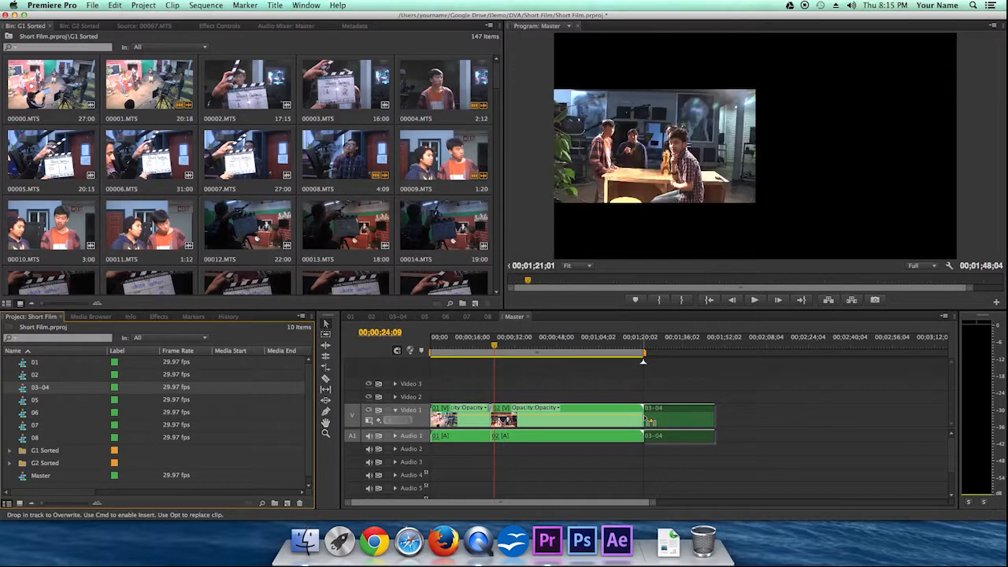
{"action": "left_click_drag", "start_coordinate": [26, 403], "coordinate": [724, 420]}
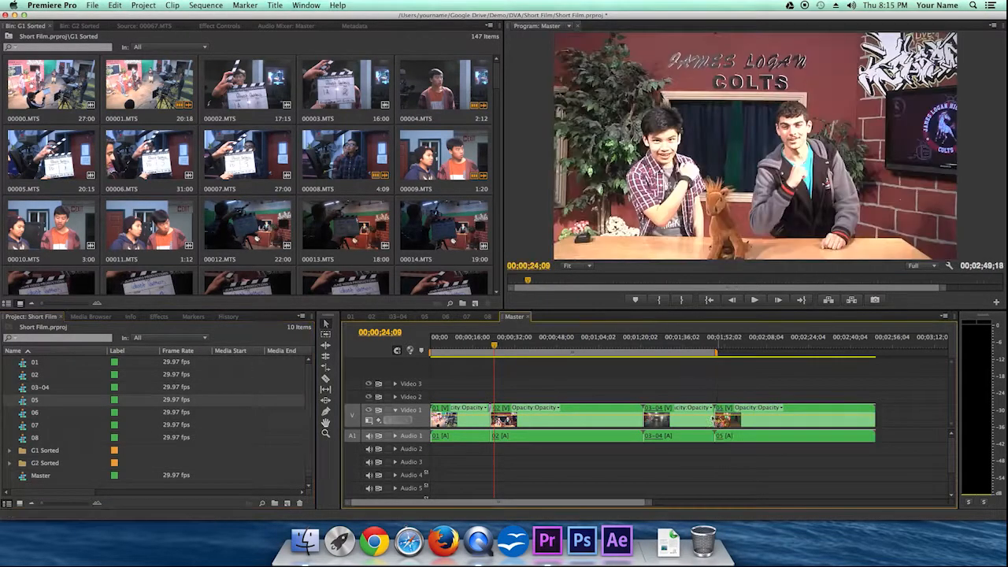
Append sequences 06, 07 and 08 in order after sequence 05 on Video 1 and Audio 1 of Master.
{"action": "left_click", "coordinate": [22, 415]}
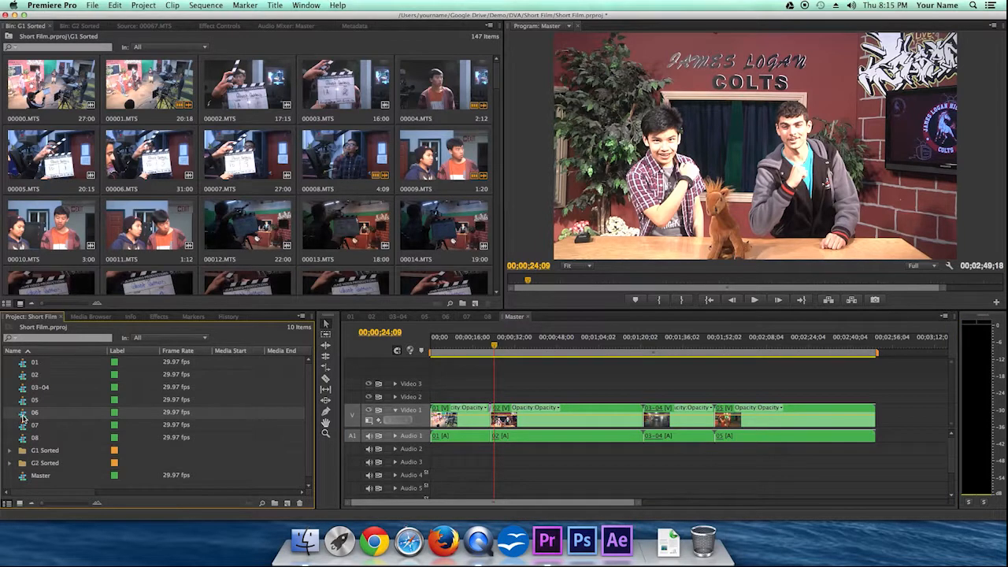
{"action": "left_click_drag", "start_coordinate": [355, 423], "coordinate": [887, 419]}
{"action": "left_click_drag", "start_coordinate": [629, 504], "coordinate": [732, 503]}
{"action": "left_click", "coordinate": [23, 426]}
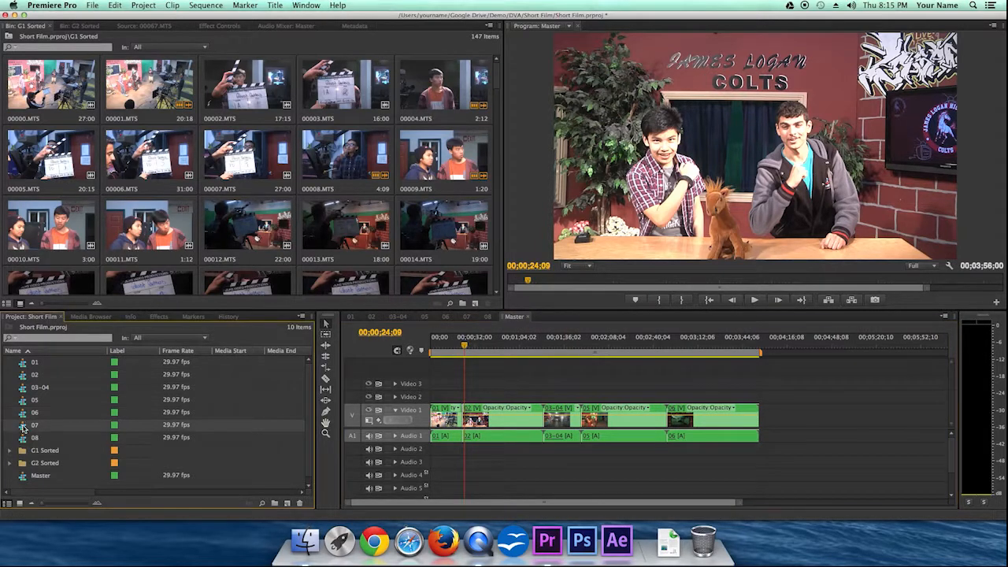
{"action": "left_click_drag", "start_coordinate": [22, 430], "coordinate": [760, 411]}
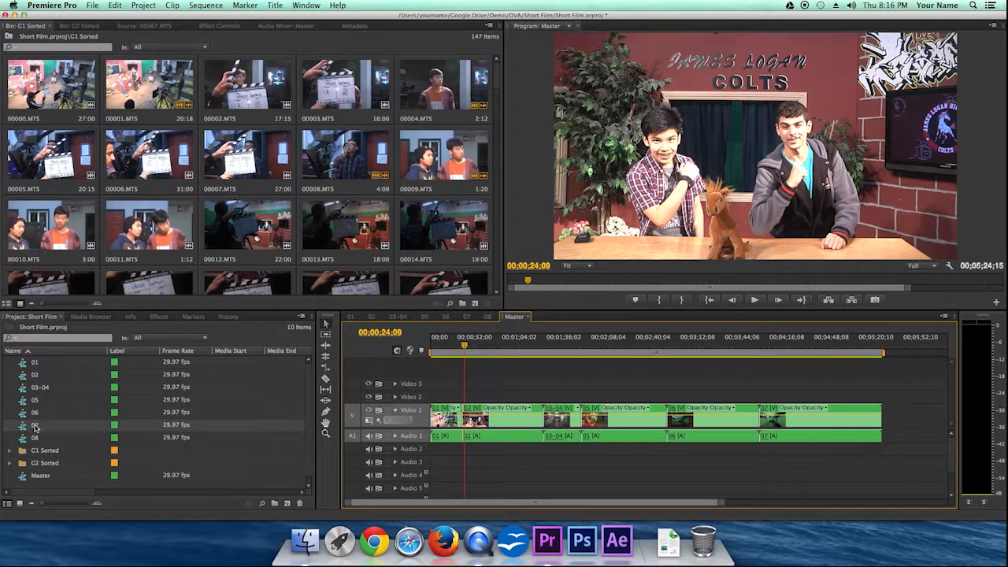
{"action": "left_click_drag", "start_coordinate": [24, 441], "coordinate": [886, 409]}
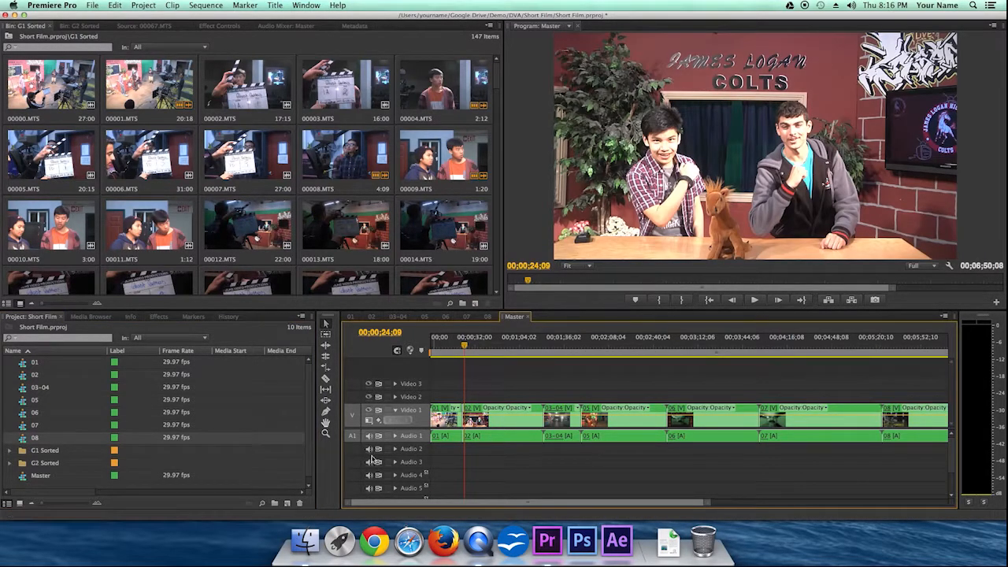
{"action": "left_click_drag", "start_coordinate": [707, 502], "coordinate": [764, 504]}
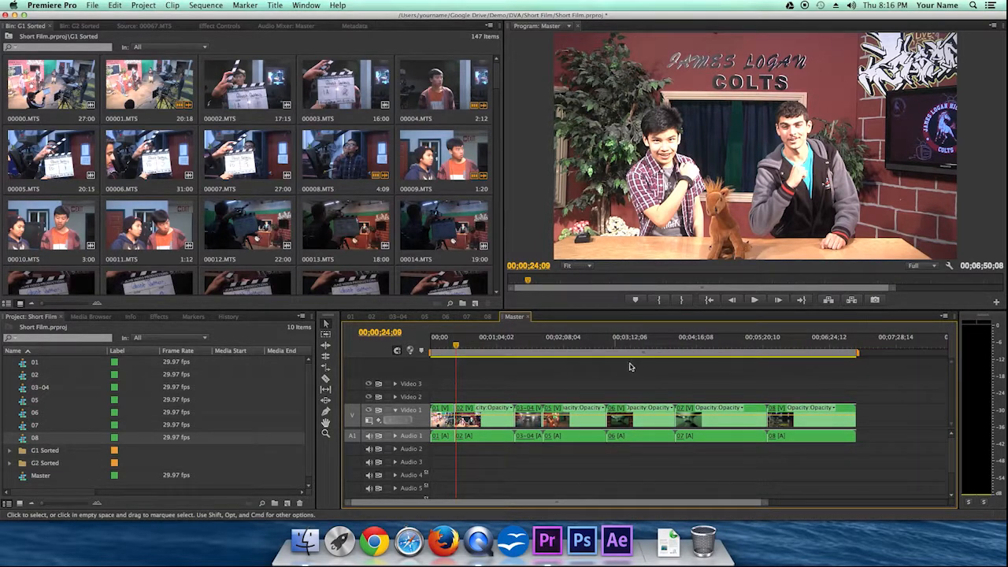